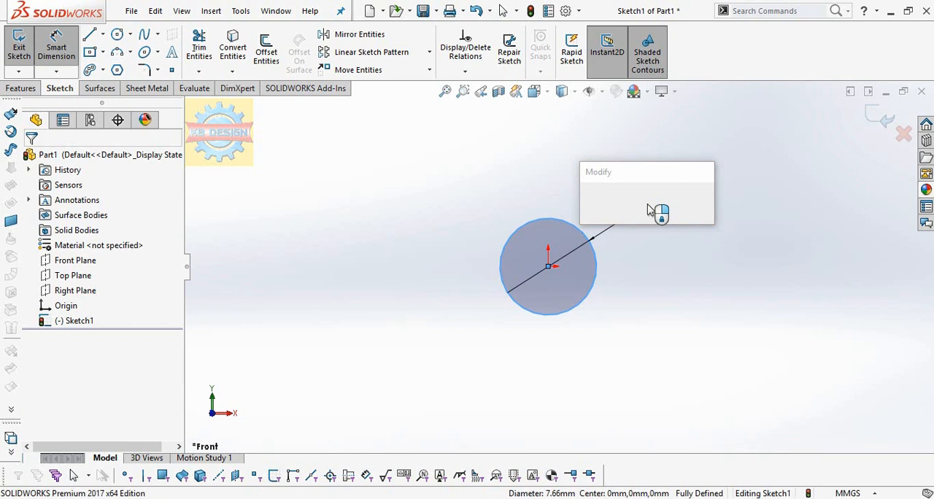
# Step: Set the circle's diameter to 7 mm and sketch a horizontal line running left from the circle's top point
pyautogui.press('Return')
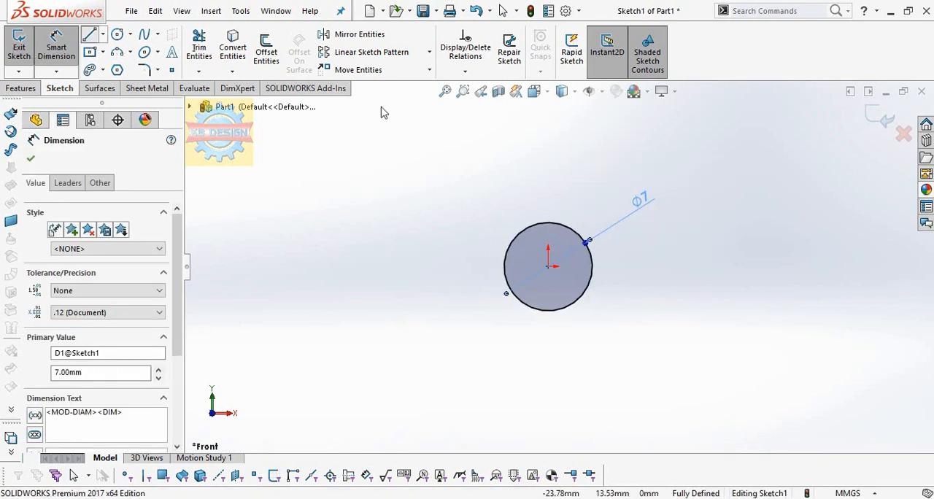
pyautogui.press('l')
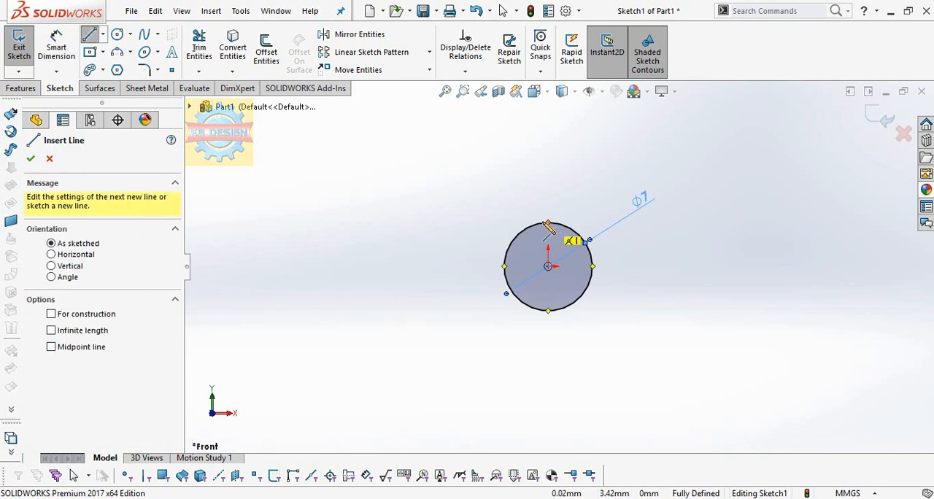
pyautogui.click(548, 223)
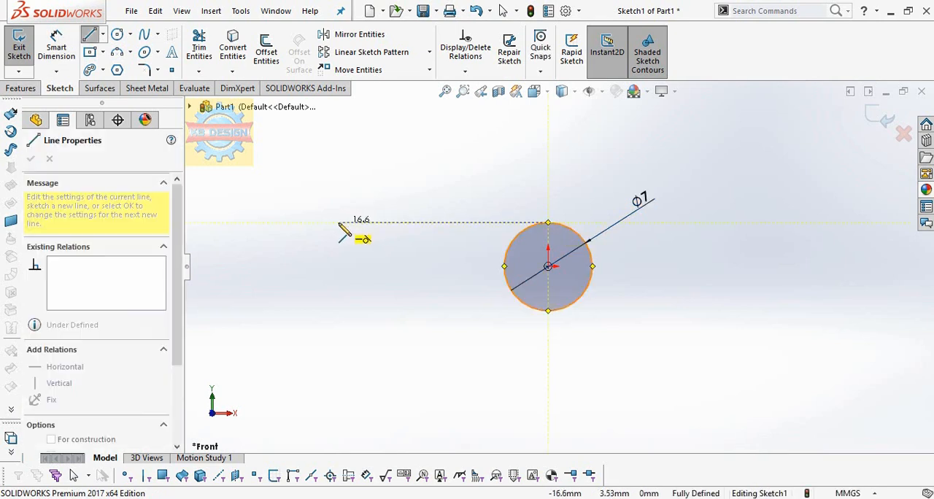
pyautogui.doubleClick(324, 223)
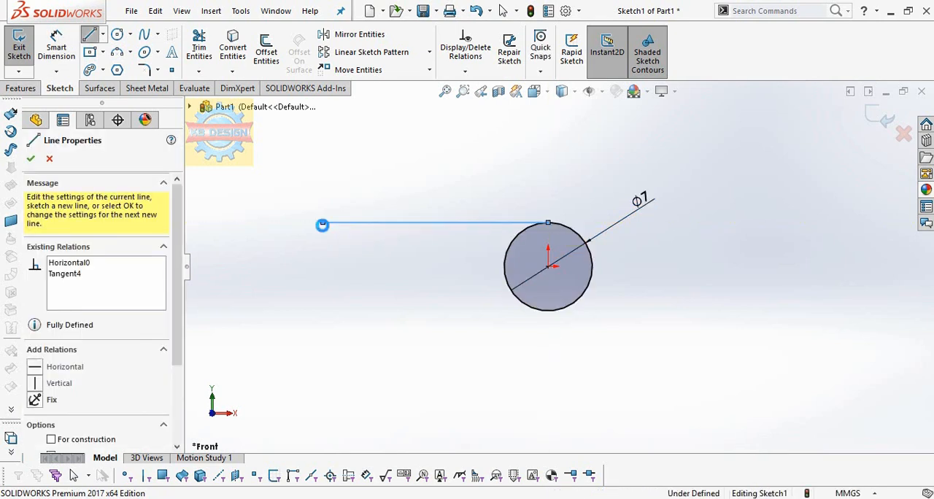
pyautogui.press('Escape')
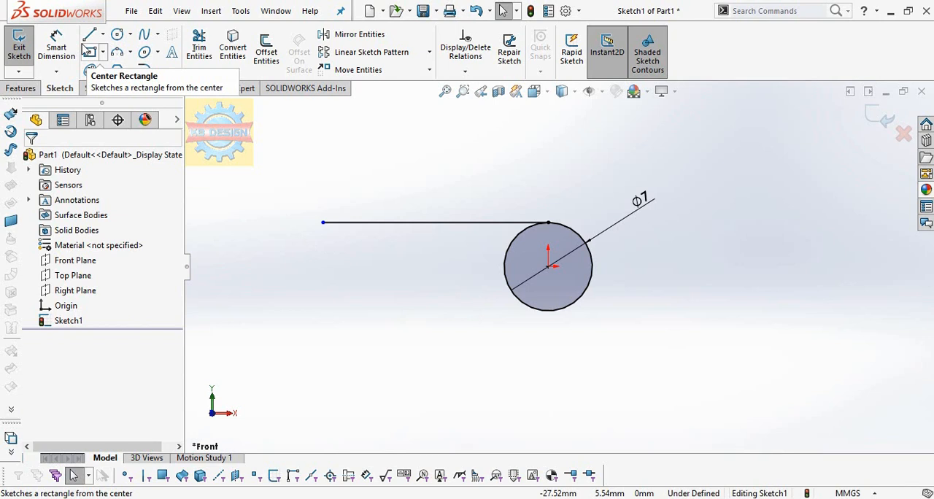
# Step: Sketch a horizontal line about 23 mm long running left from the circle's bottom point
pyautogui.click(551, 311)
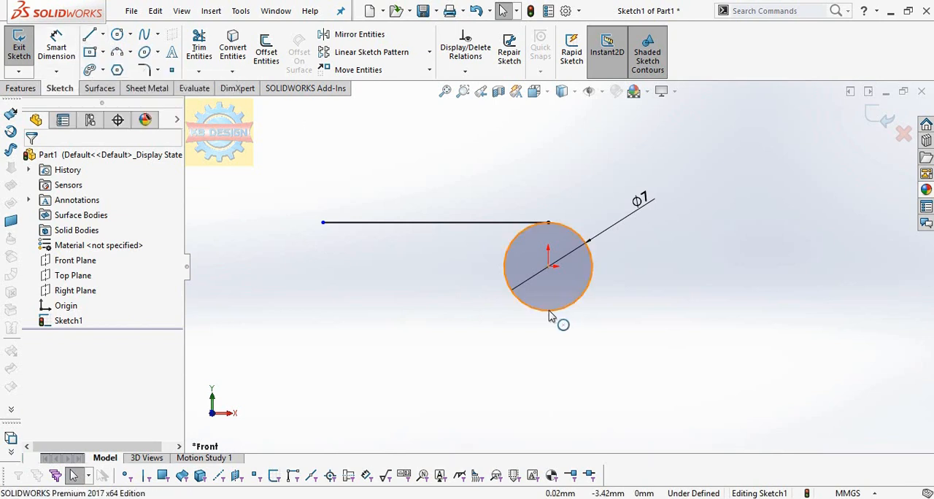
pyautogui.click(89, 34)
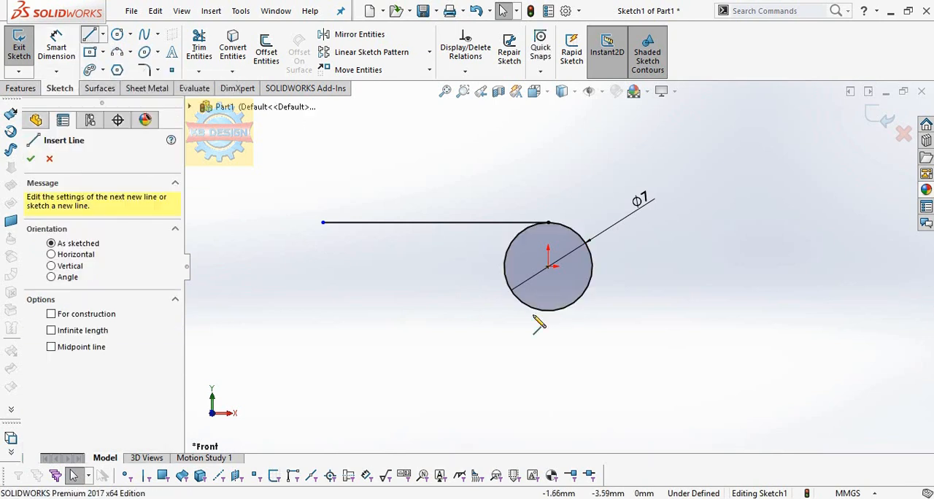
pyautogui.click(549, 313)
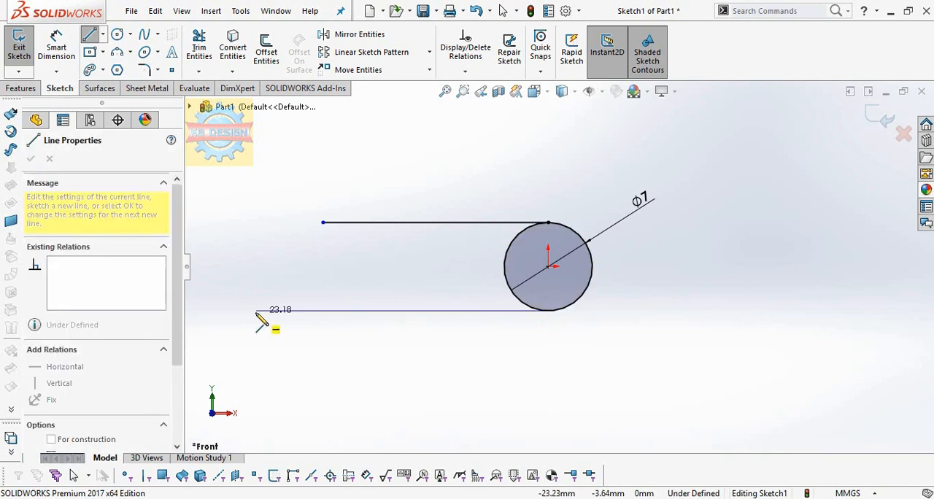
pyautogui.click(255, 312)
pyautogui.press('Escape')
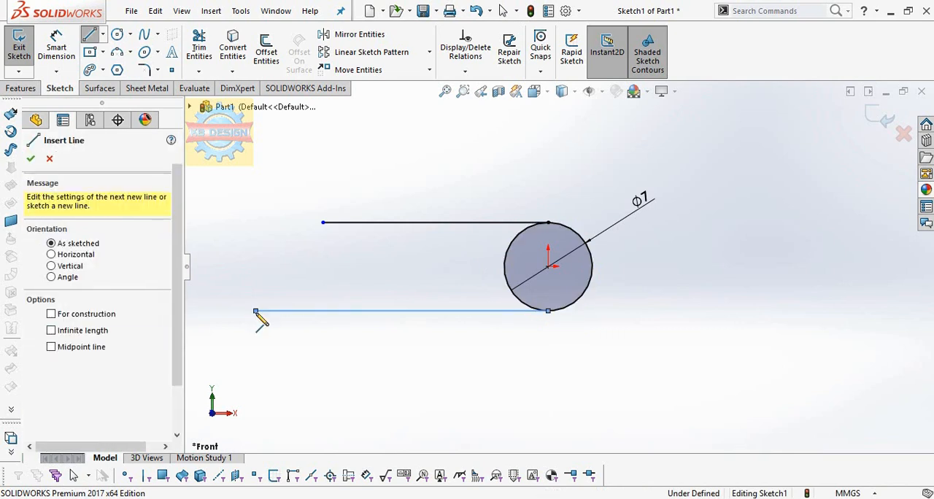
pyautogui.press('Escape')
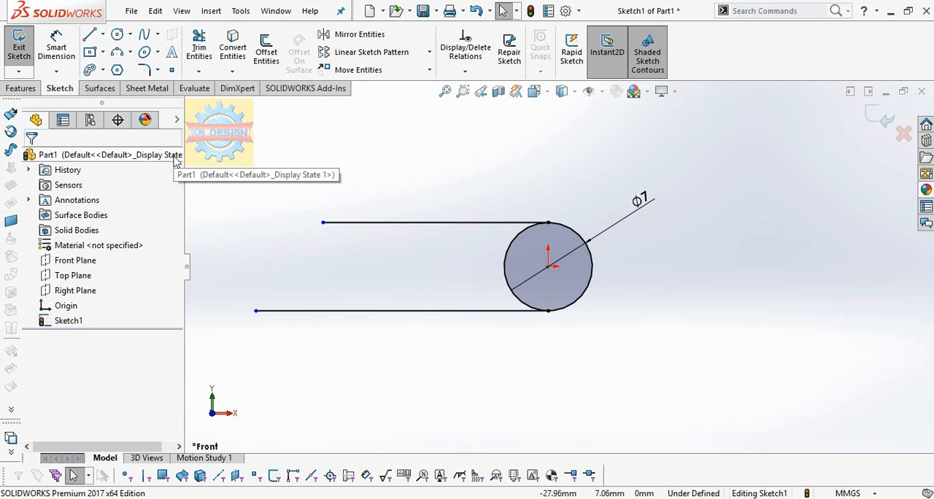
# Step: Sketch a perimeter circle about 5.3 mm in diameter, standing on the left end of the lower line
pyautogui.click(120, 54)
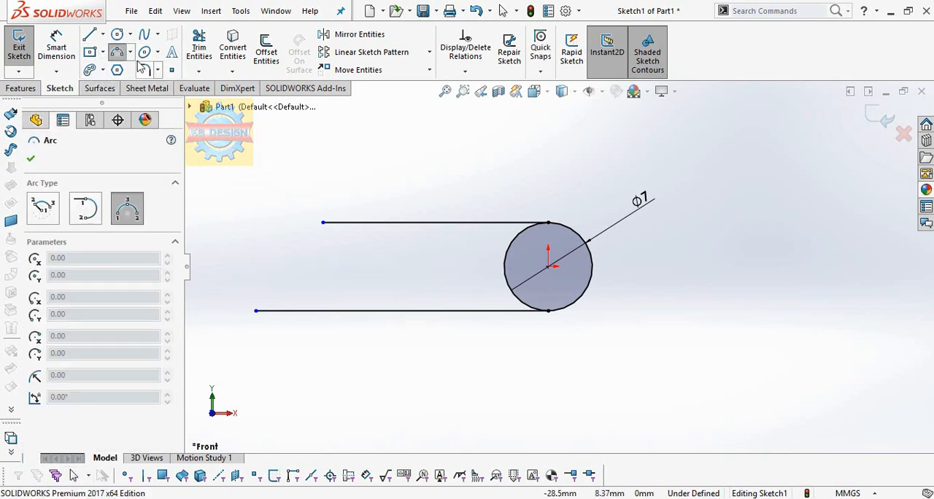
pyautogui.click(129, 36)
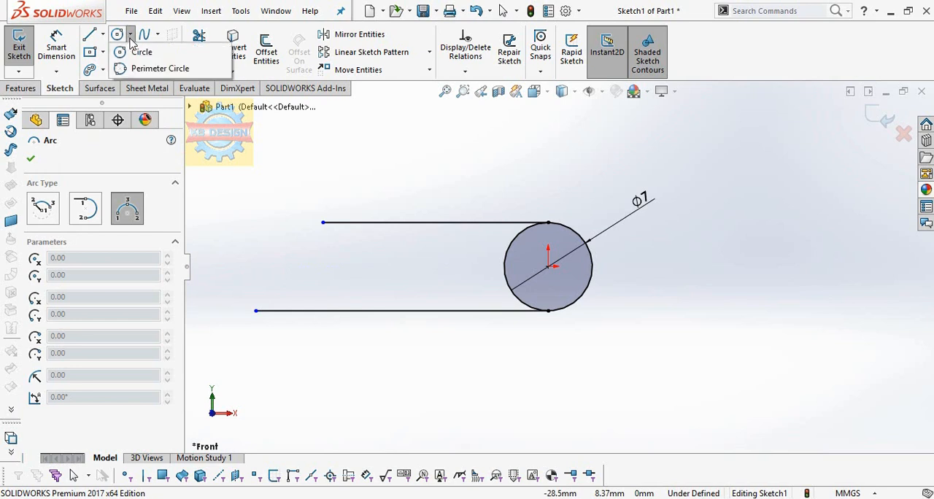
pyautogui.click(153, 68)
pyautogui.click(255, 312)
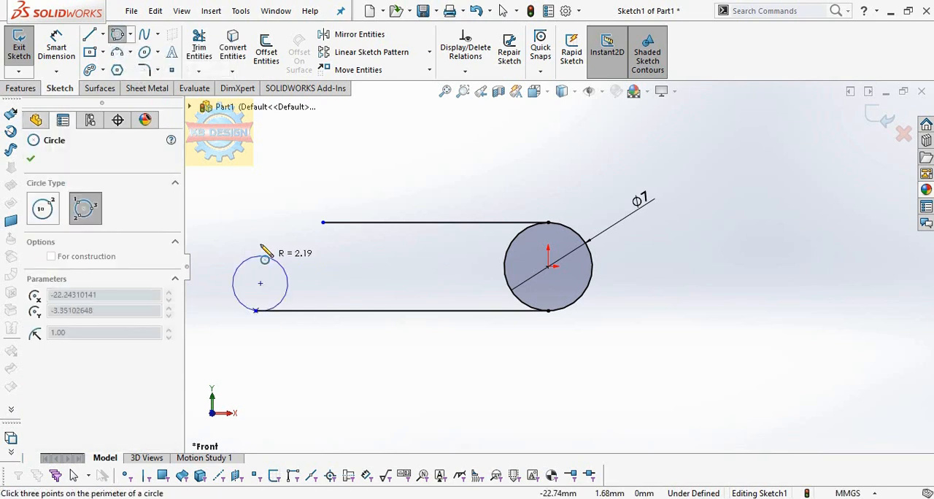
pyautogui.click(257, 244)
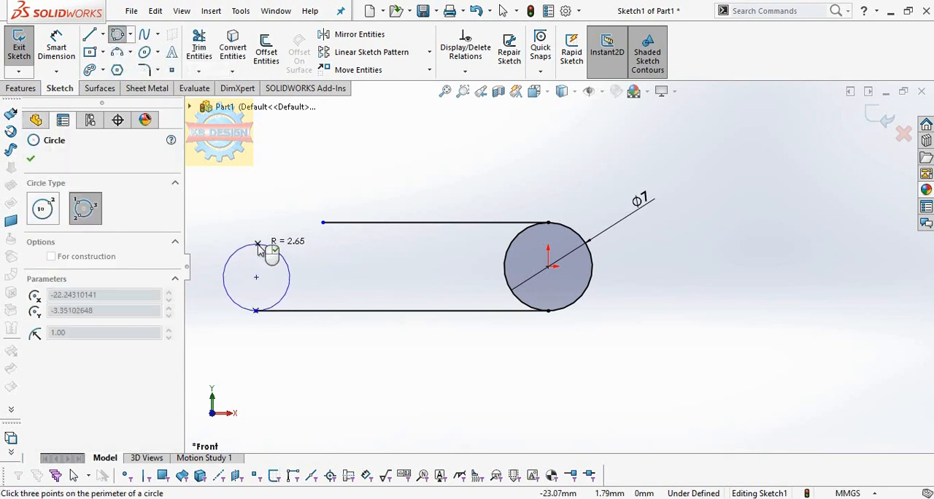
pyautogui.click(223, 277)
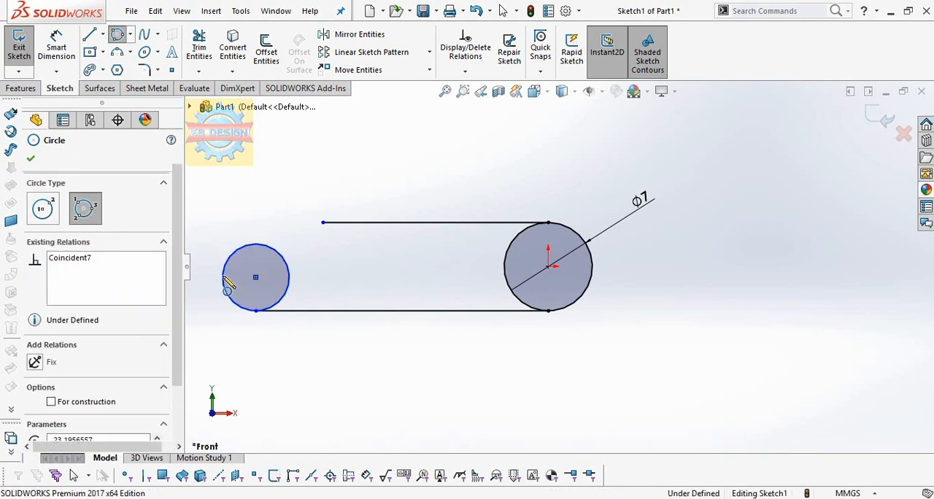
pyautogui.press('Escape')
# Step: Dimension the left circle's diameter as 4.5 mm
pyautogui.click(73, 44)
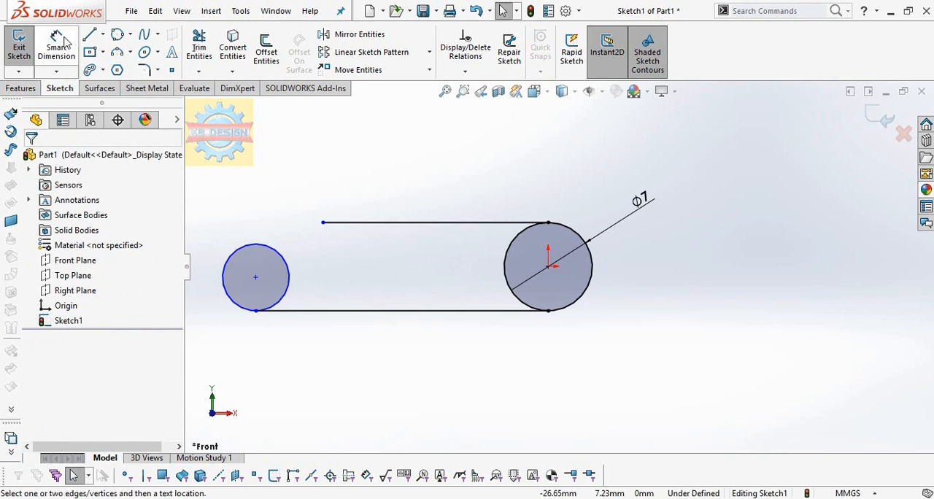
pyautogui.click(230, 266)
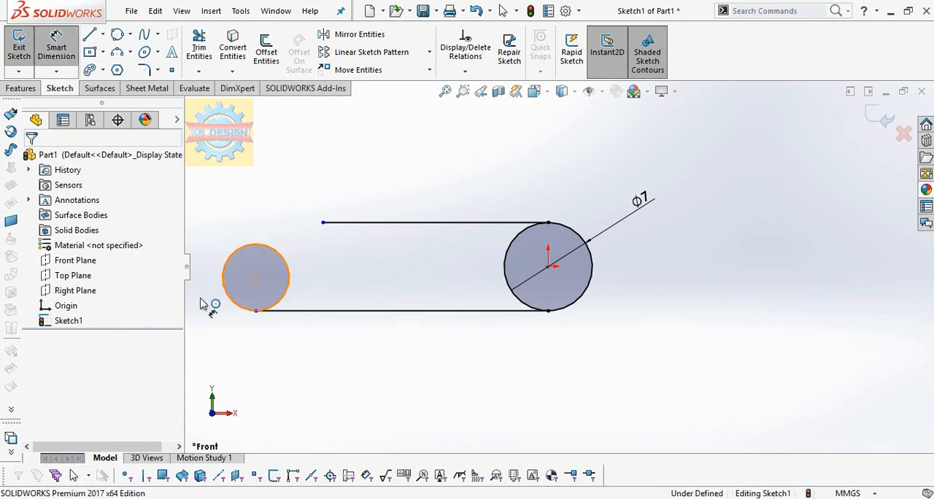
pyautogui.click(195, 327)
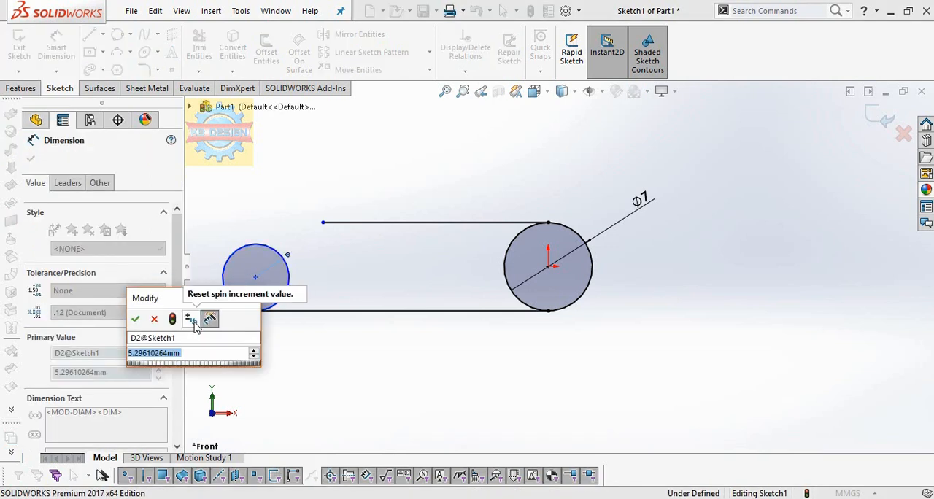
pyautogui.write('4.5')
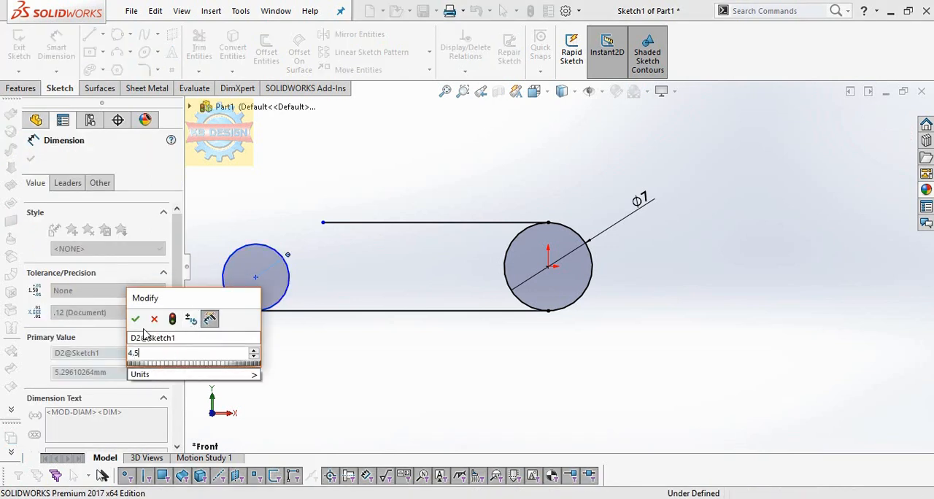
pyautogui.click(136, 319)
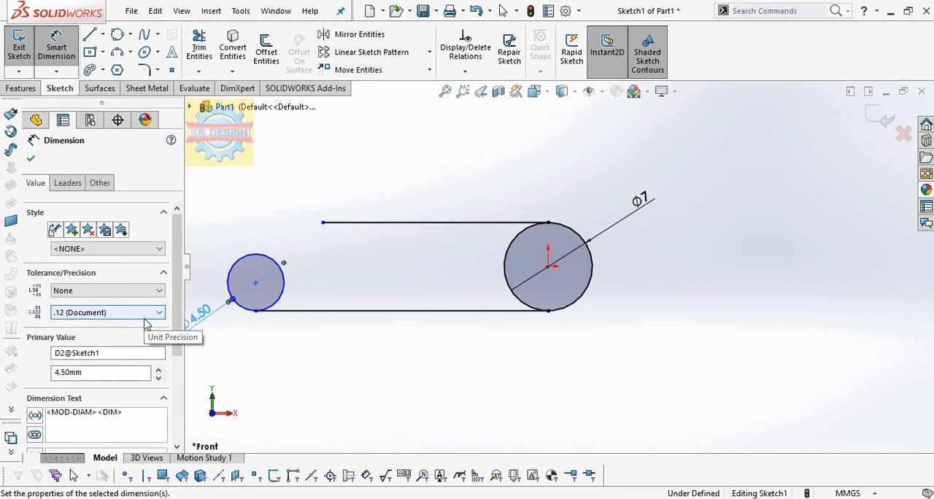
# Step: Change the left circle's diameter dimension to 5.5 mm
pyautogui.doubleClick(202, 312)
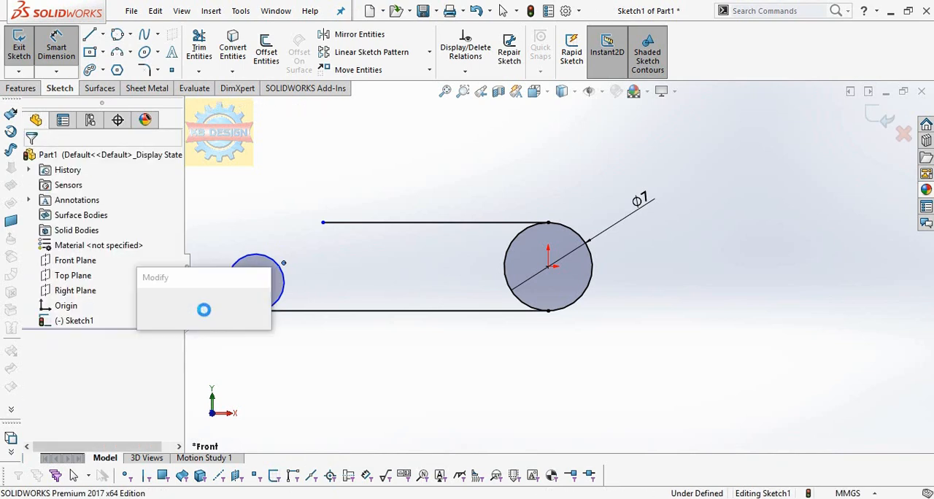
pyautogui.write('5.5')
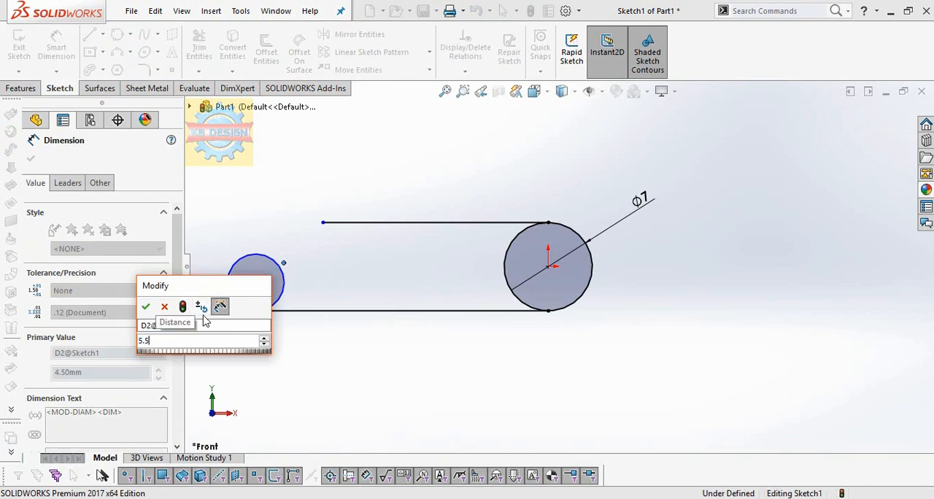
pyautogui.press('Escape')
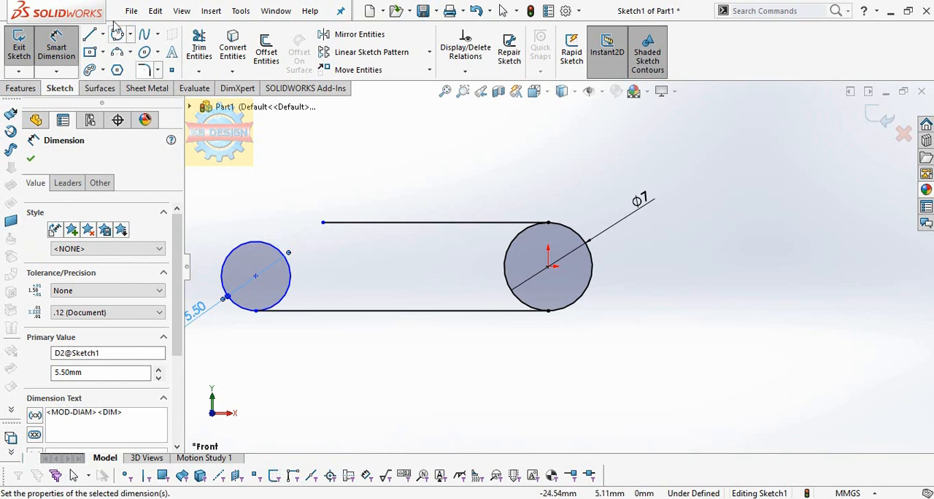
# Step: Sketch a horizontal line about 15 mm long rightwards from the left circle's top point, and trim away the inner halves of both circles
pyautogui.press('l')
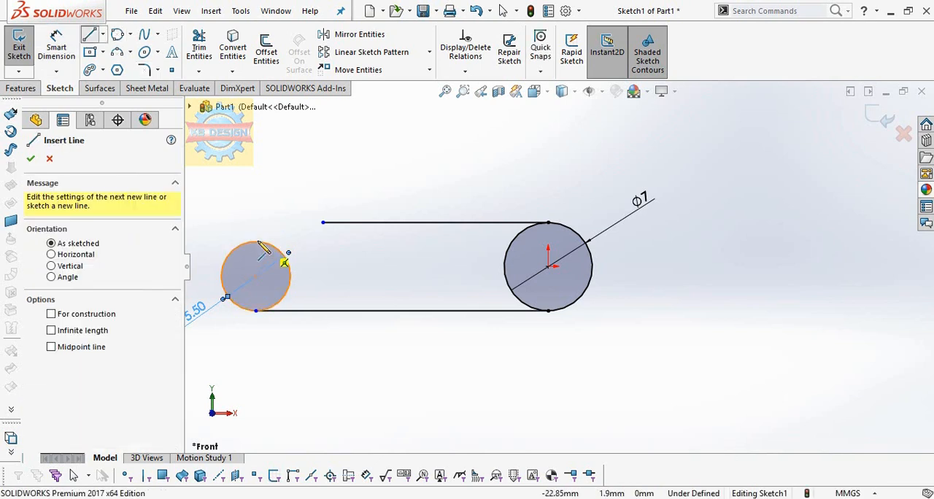
pyautogui.click(285, 248)
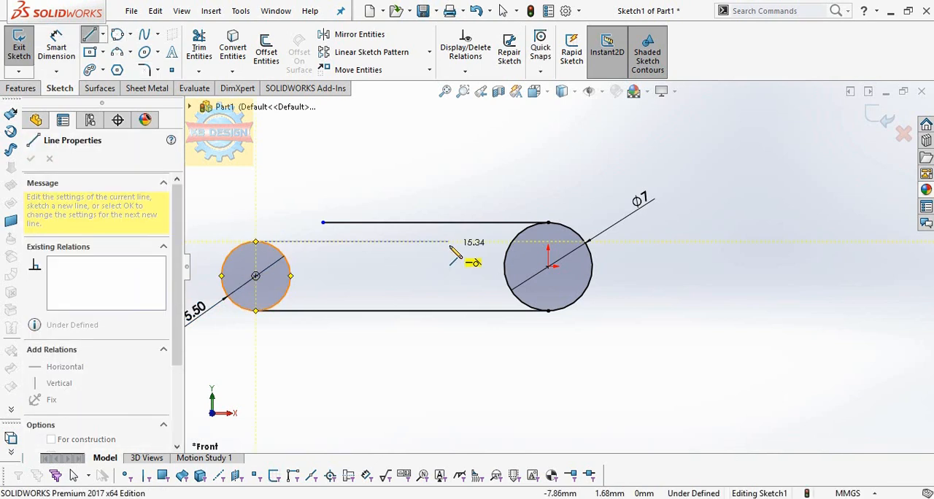
pyautogui.doubleClick(449, 245)
pyautogui.press('Escape')
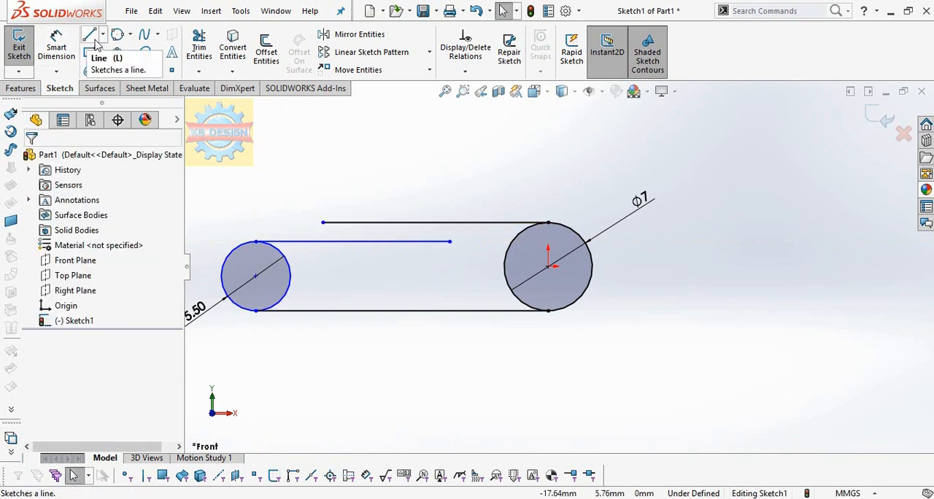
pyautogui.click(195, 51)
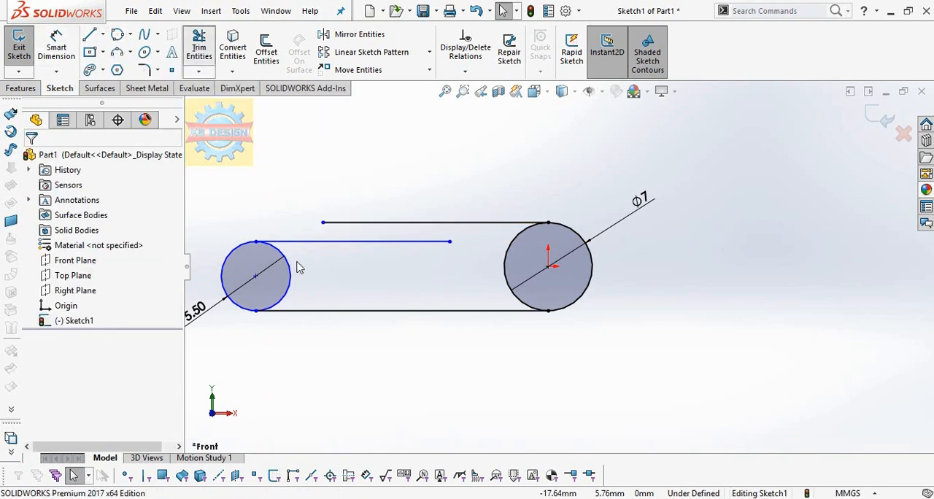
pyautogui.moveTo(290, 276); pyautogui.dragTo(513, 283)
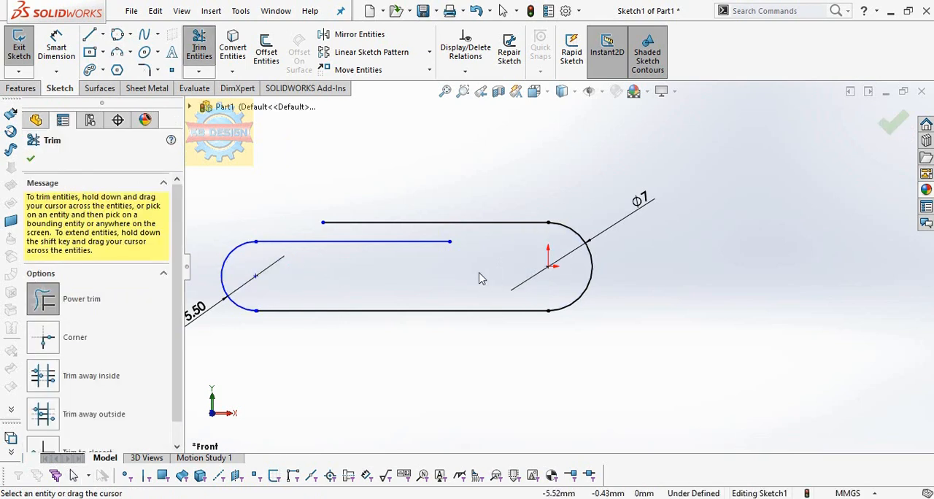
pyautogui.click(119, 37)
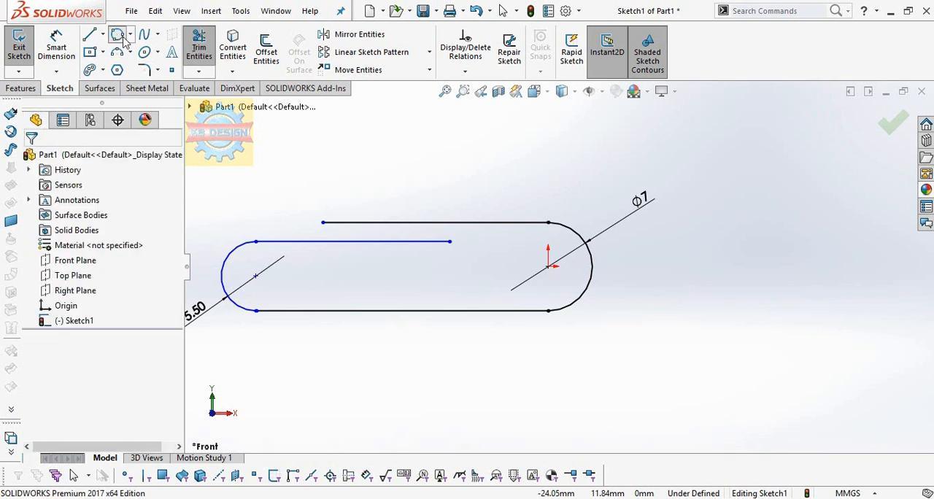
pyautogui.click(451, 290)
pyautogui.press('Escape')
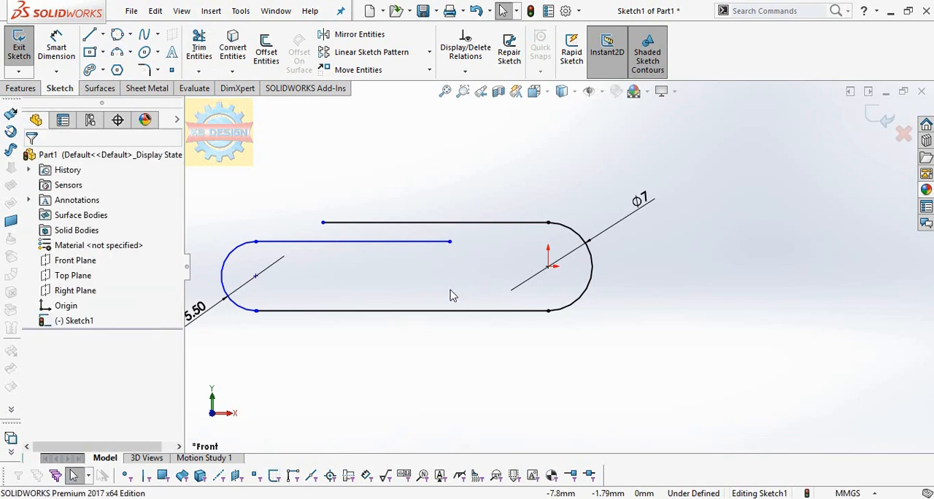
# Step: Sketch a perimeter circle with a radius of about 1.8 mm, hanging from the right end of the inner upper line
pyautogui.click(119, 36)
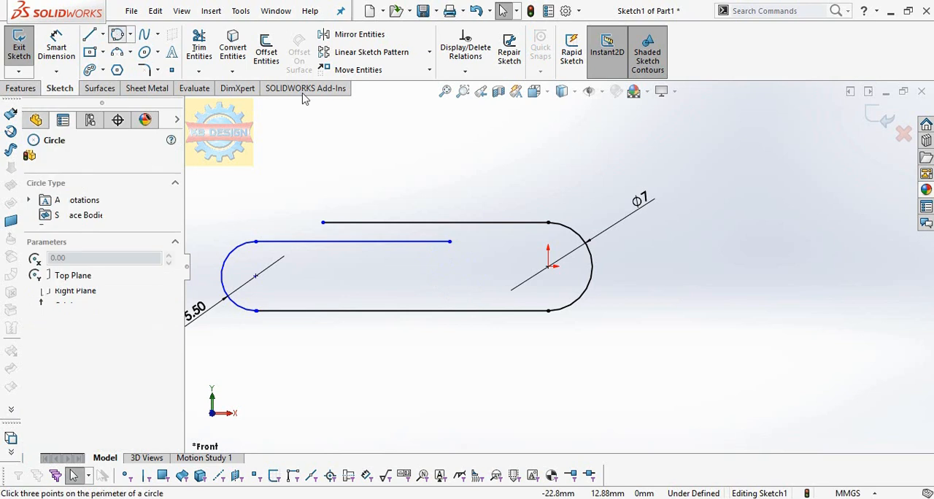
pyautogui.click(451, 243)
pyautogui.click(447, 286)
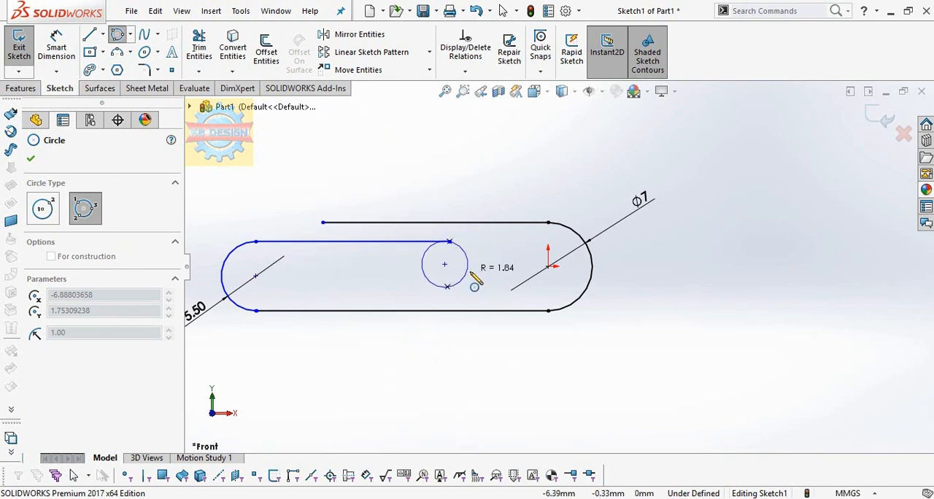
pyautogui.click(475, 286)
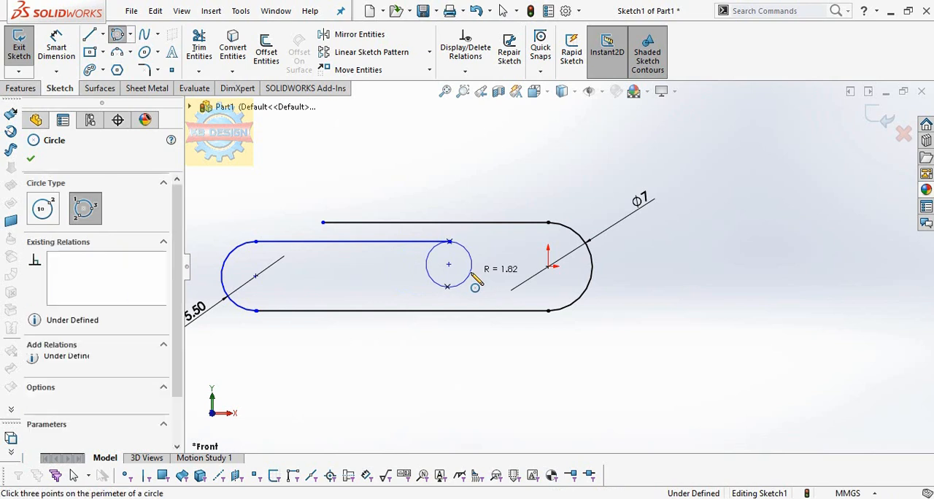
pyautogui.press('Escape')
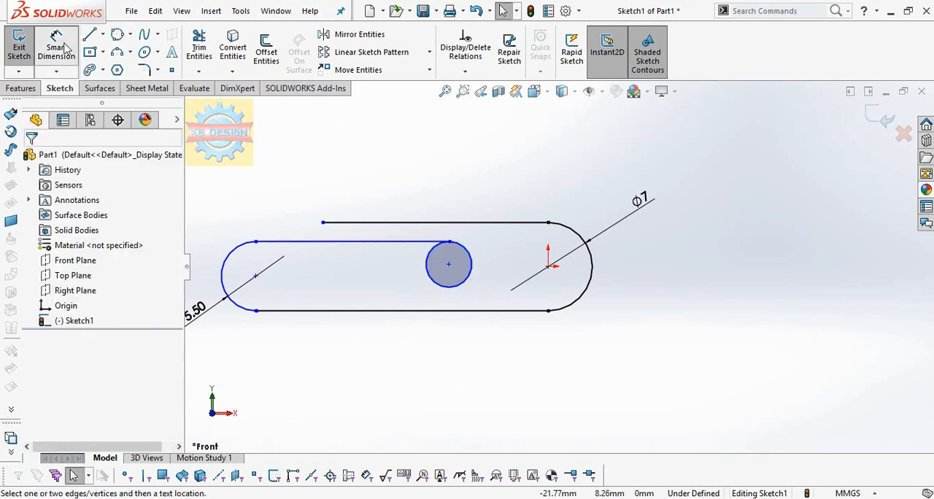
# Step: Dimension the diameter of the small circle at the inner upper line's right end as 4 mm
pyautogui.click(57, 48)
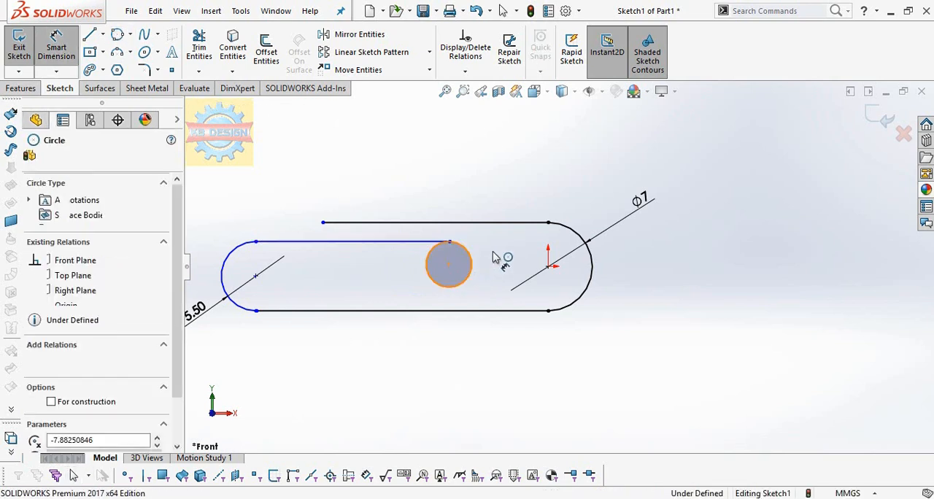
pyautogui.click(493, 257)
pyautogui.click(495, 258)
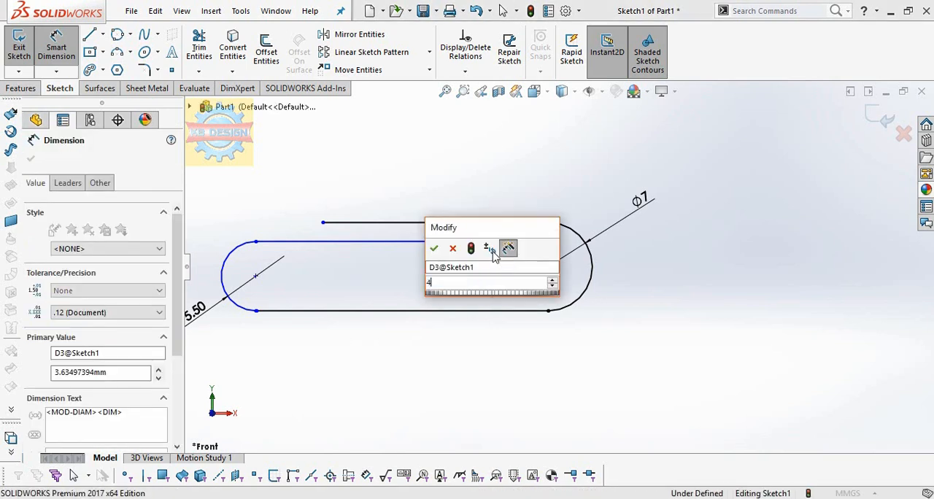
pyautogui.write('4')
pyautogui.press('Return')
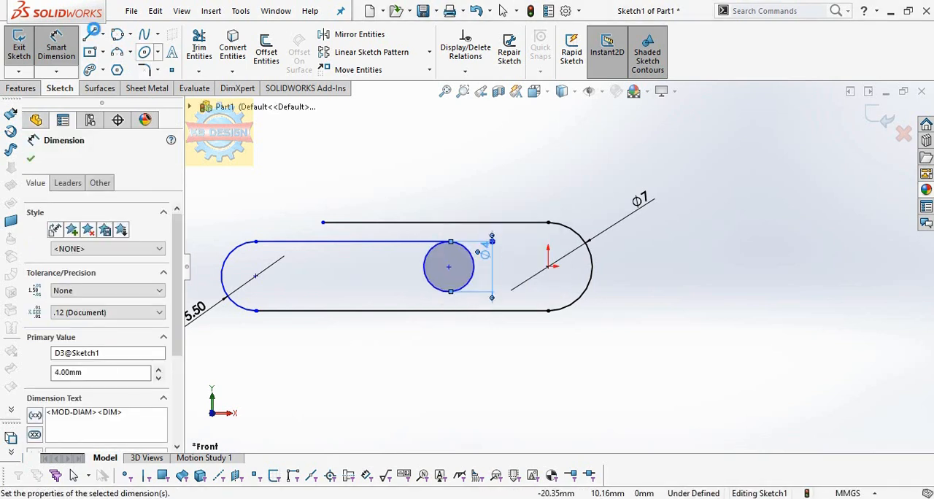
# Step: Sketch a horizontal line about 10 mm long leftwards from the 4 mm circle's bottom point, and trim away the circle's left half
pyautogui.click(92, 35)
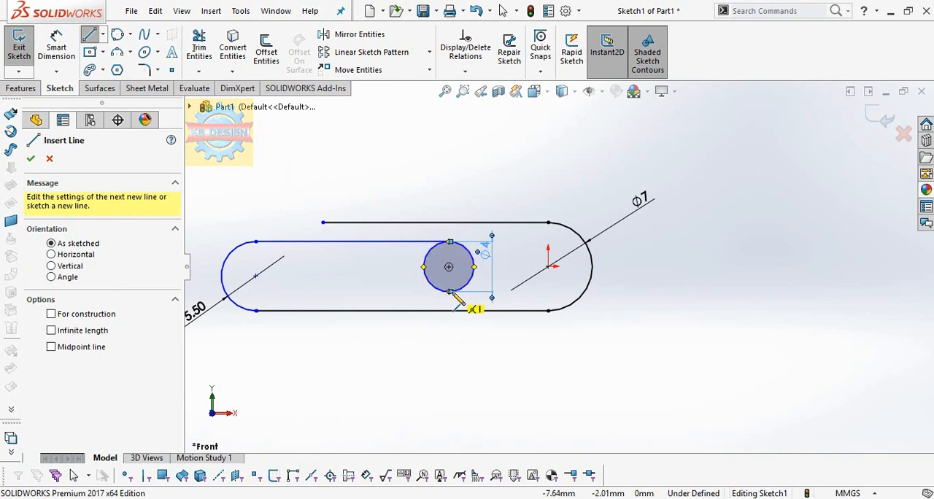
pyautogui.click(450, 292)
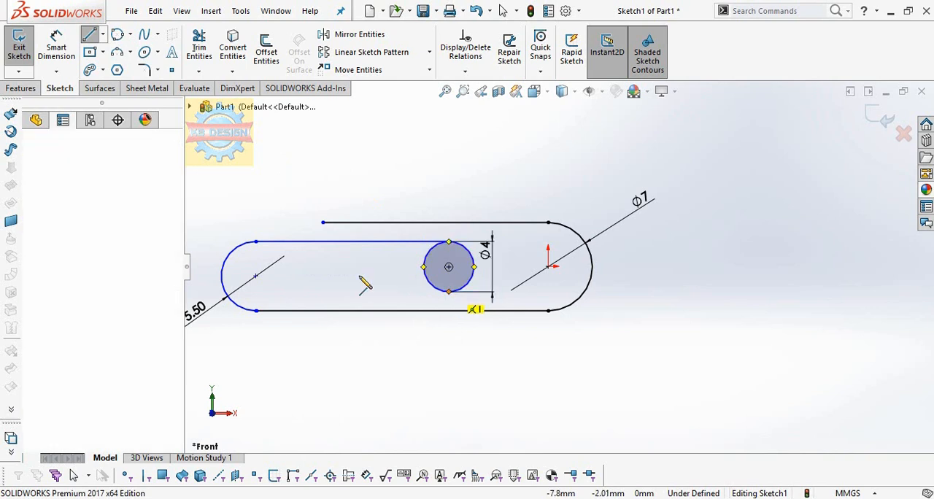
pyautogui.click(324, 292)
pyautogui.press('Escape')
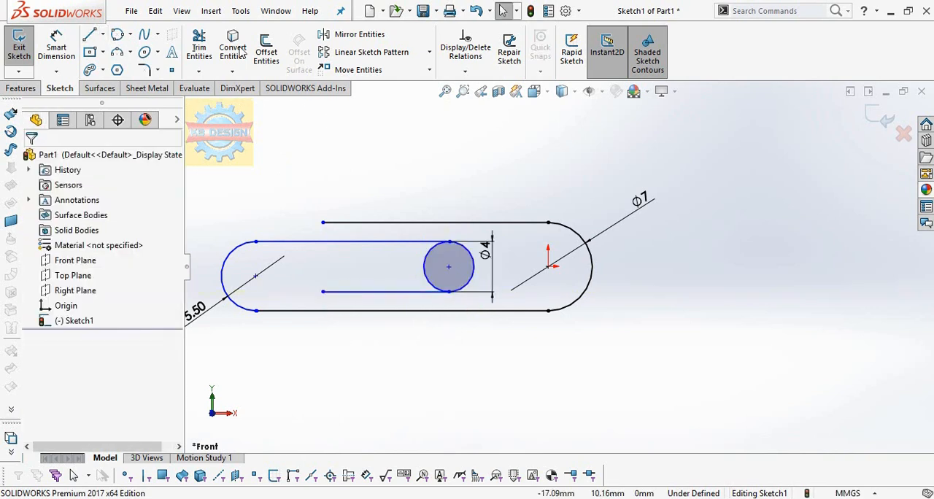
pyautogui.click(199, 46)
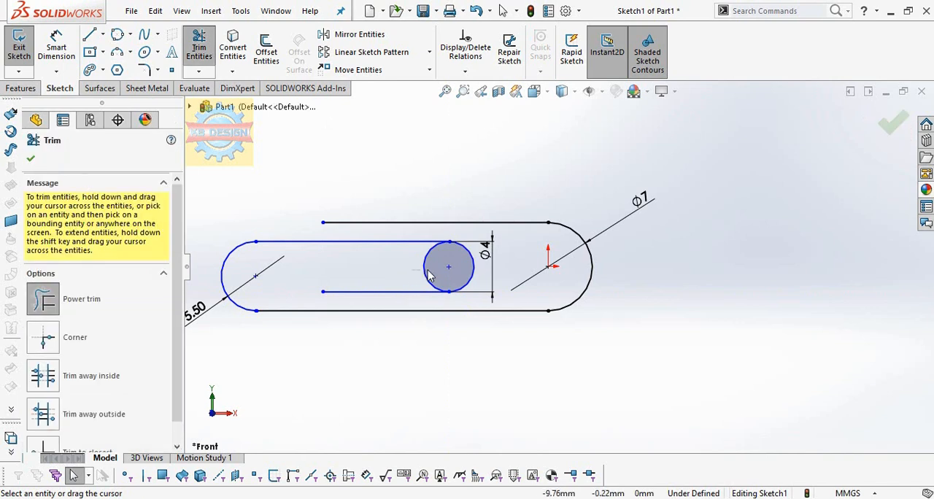
pyautogui.moveTo(408, 271); pyautogui.dragTo(434, 286)
# Step: Dimension the overall horizontal length between the outermost points of the left arc and the outer right arc as 32 mm
pyautogui.scroll(2, 435, 282)
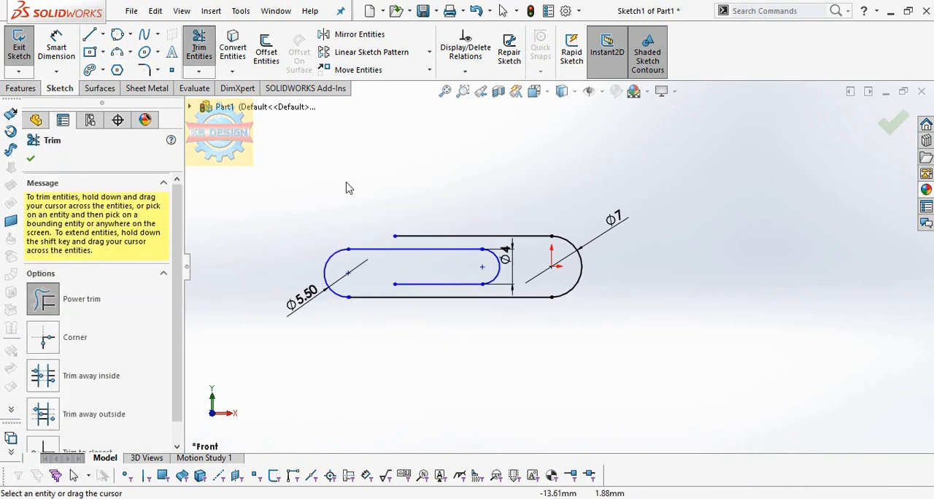
pyautogui.click(58, 46)
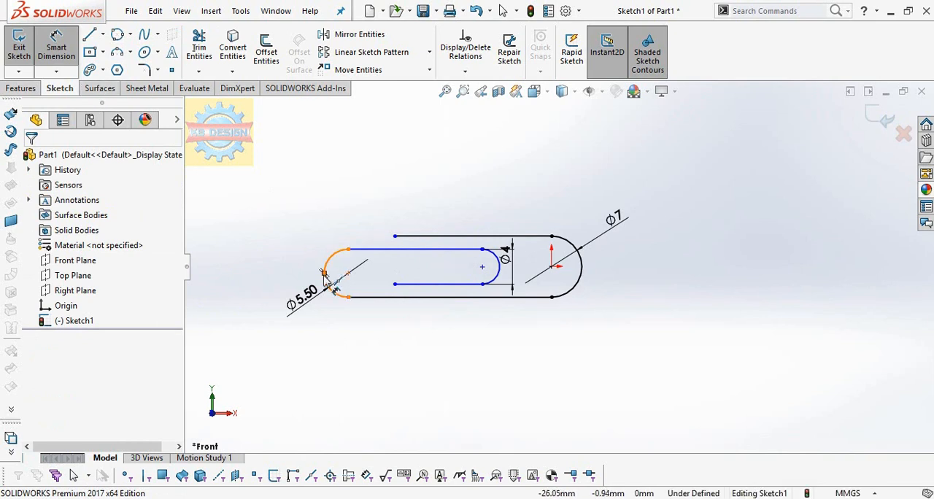
pyautogui.click(583, 271)
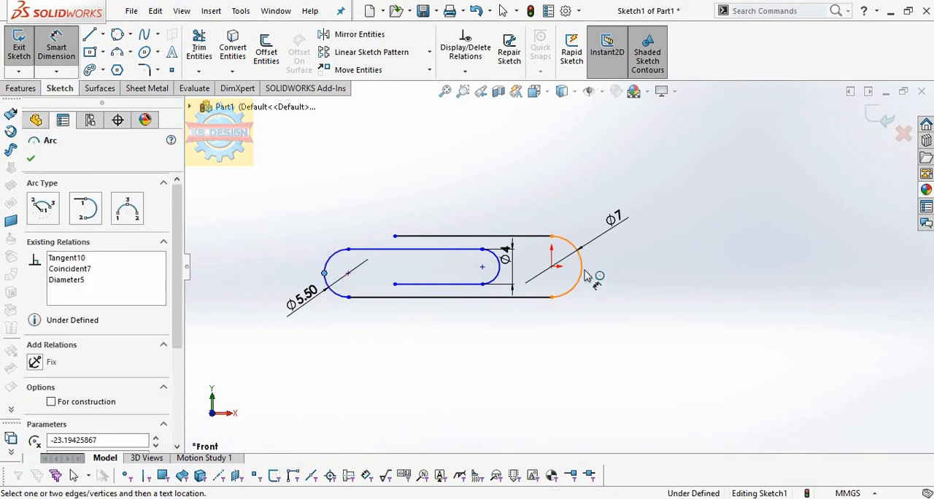
pyautogui.click(582, 271)
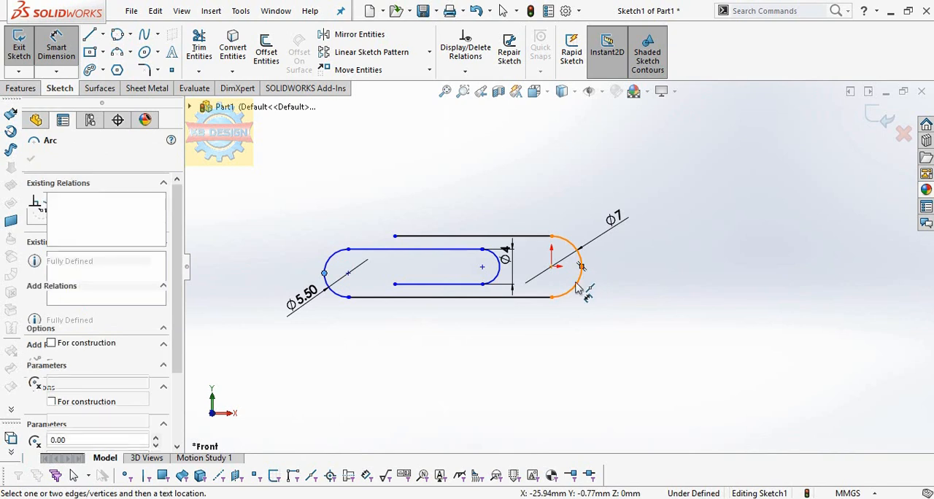
pyautogui.click(498, 377)
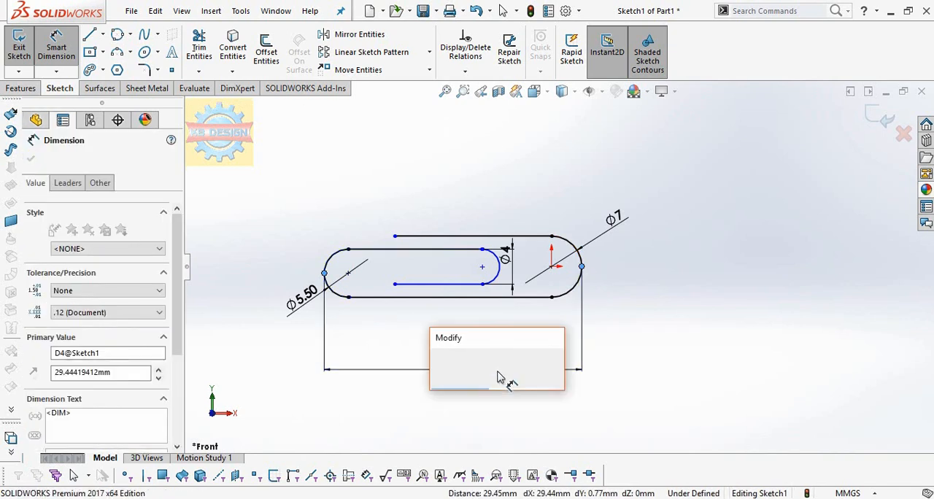
pyautogui.write('32')
pyautogui.press('Return')
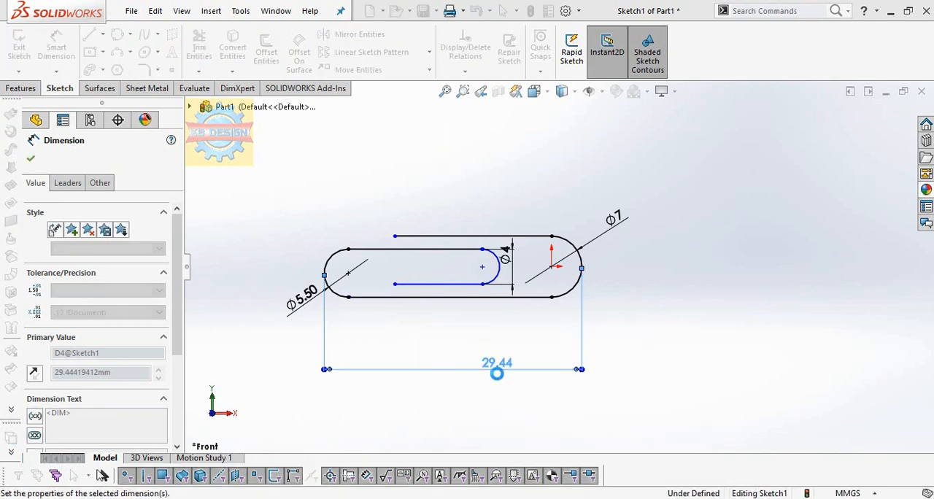
# Step: Reattach the left end of the 32 mm dimension from the left arc to the open left endpoint of the uppermost line
pyautogui.scroll(-1, 451, 264)
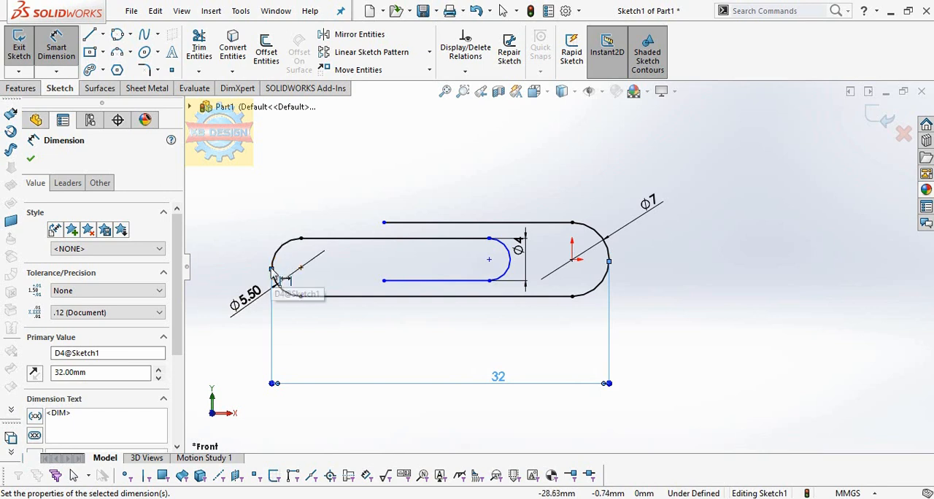
pyautogui.scroll(-3, 276, 281)
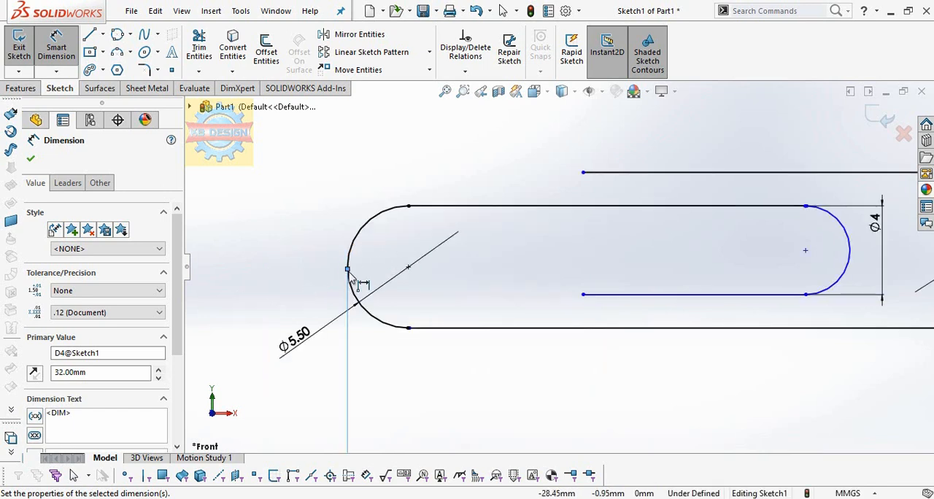
pyautogui.moveTo(349, 270); pyautogui.dragTo(583, 173)
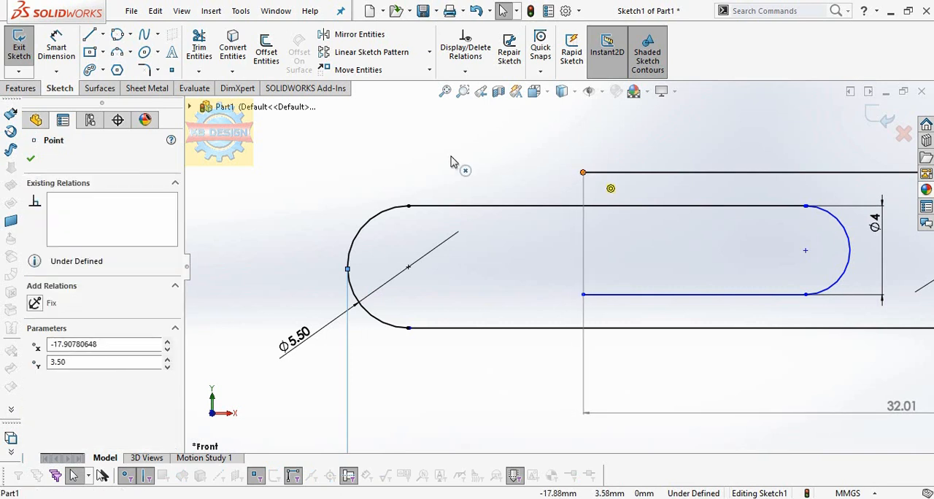
pyautogui.click(347, 263)
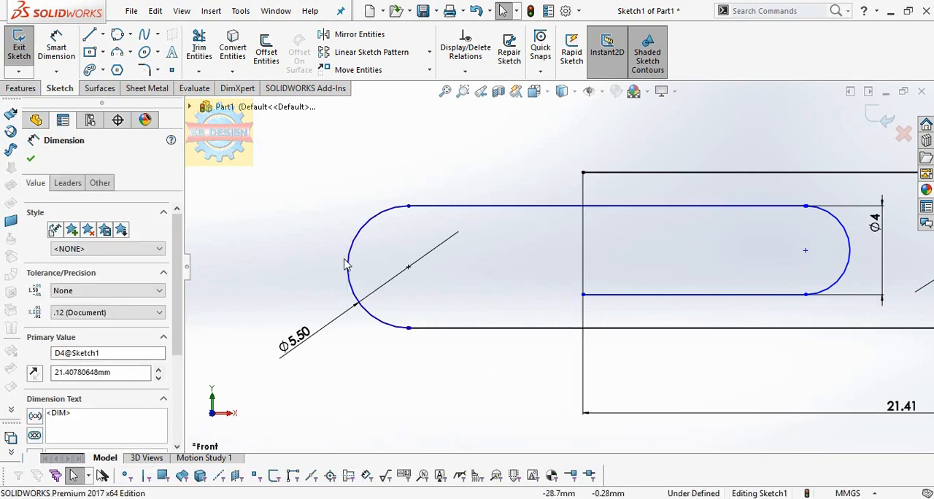
# Step: Dimension the horizontal distance between the left arc's outermost point and the uppermost line's left endpoint as 10 mm
pyautogui.click(56, 47)
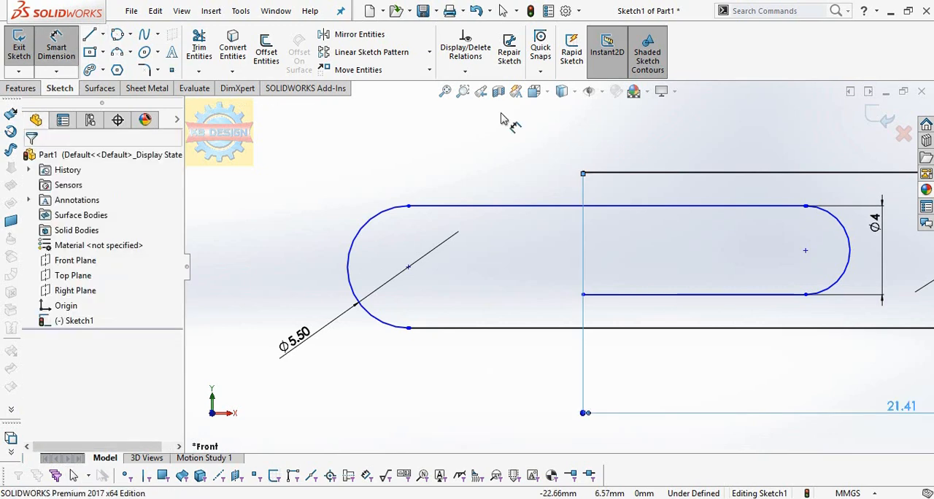
pyautogui.click(583, 173)
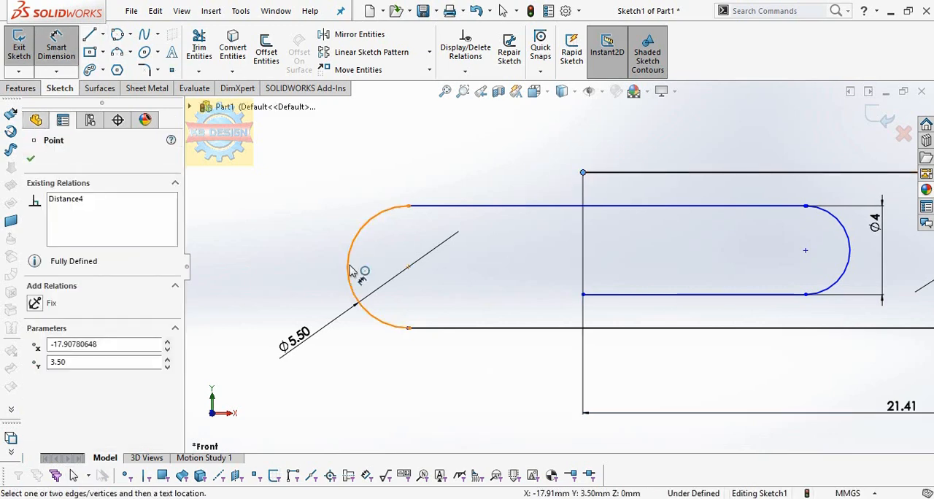
pyautogui.click(349, 268)
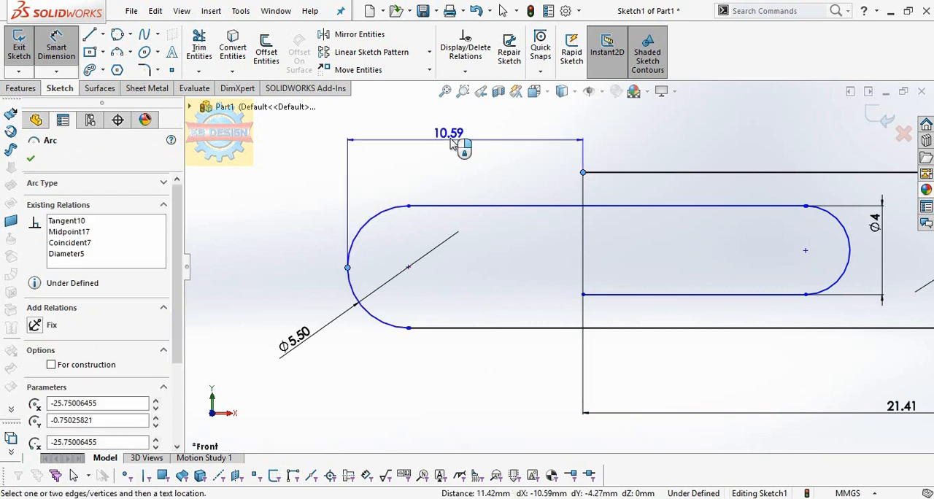
pyautogui.click(452, 144)
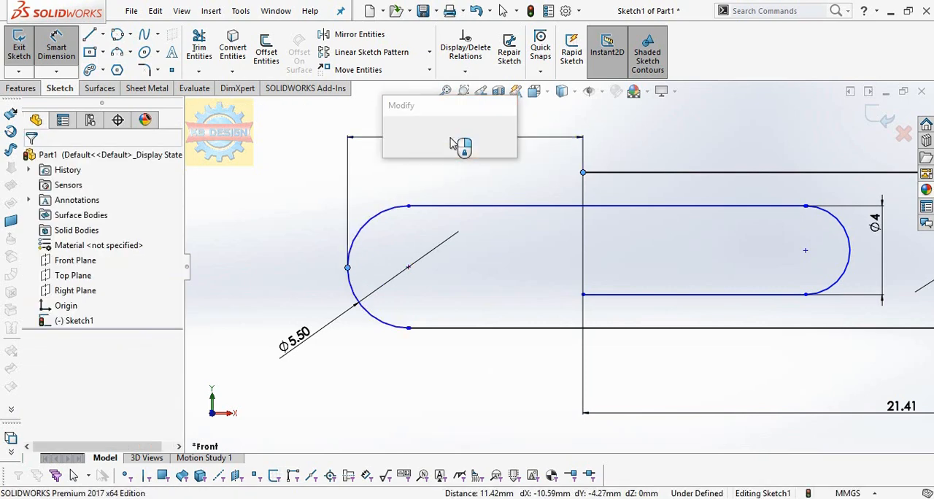
pyautogui.press('Return')
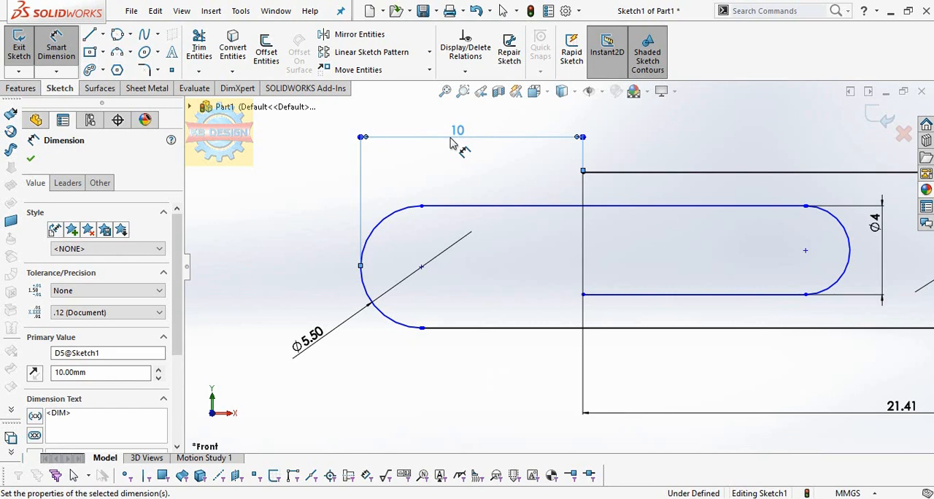
# Step: Dimension the horizontal gap between the inner right arc and the outer right arc as 4 mm
pyautogui.scroll(2, 743, 309)
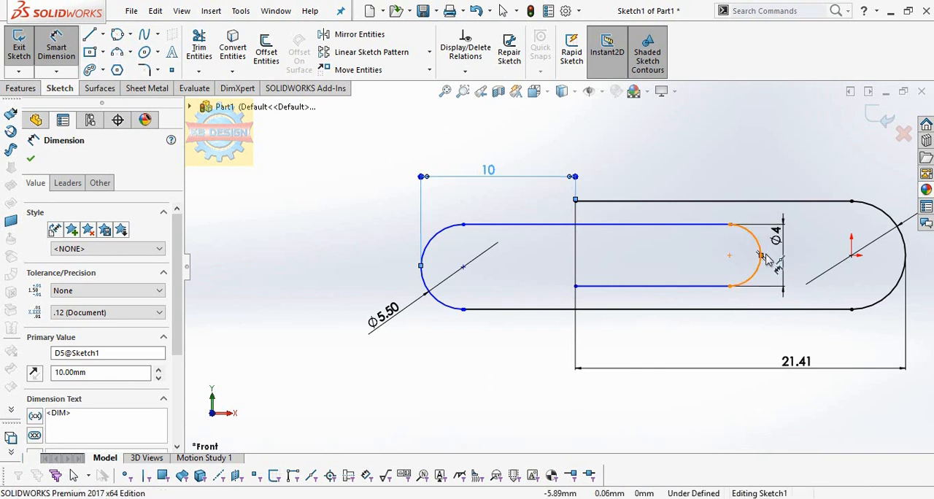
pyautogui.click(907, 260)
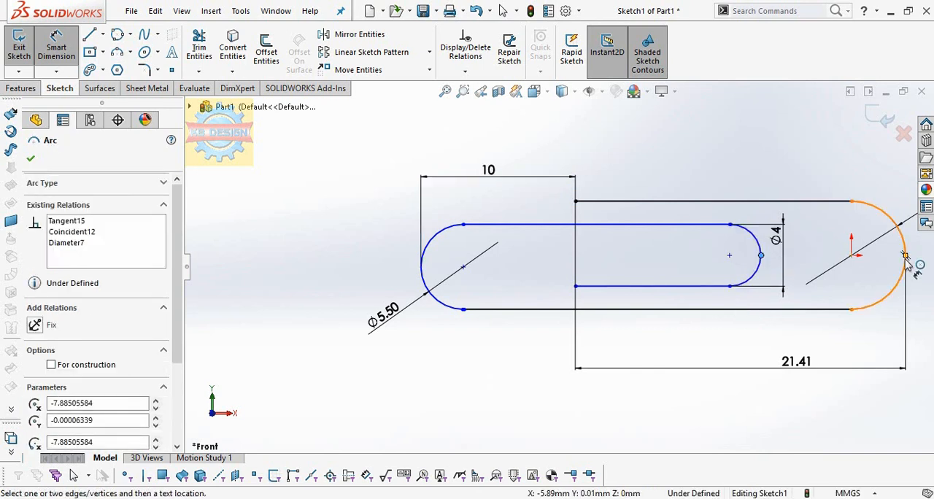
pyautogui.click(905, 260)
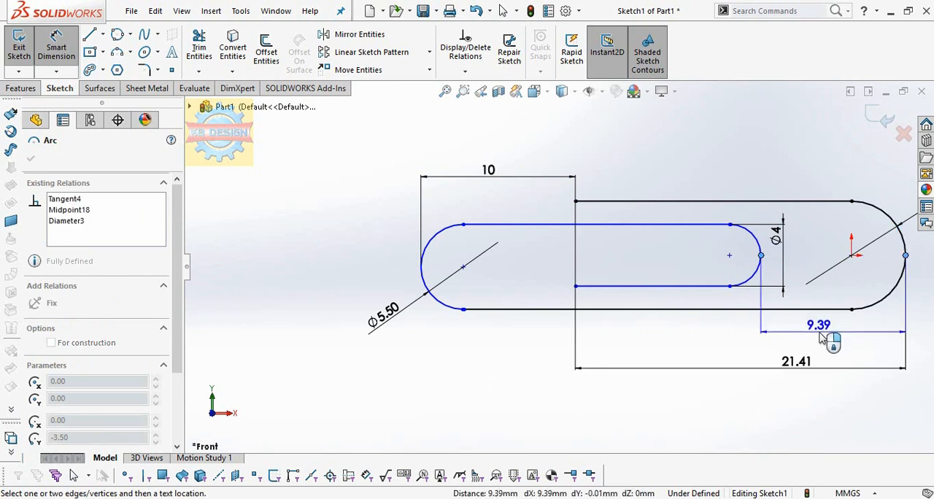
pyautogui.click(823, 338)
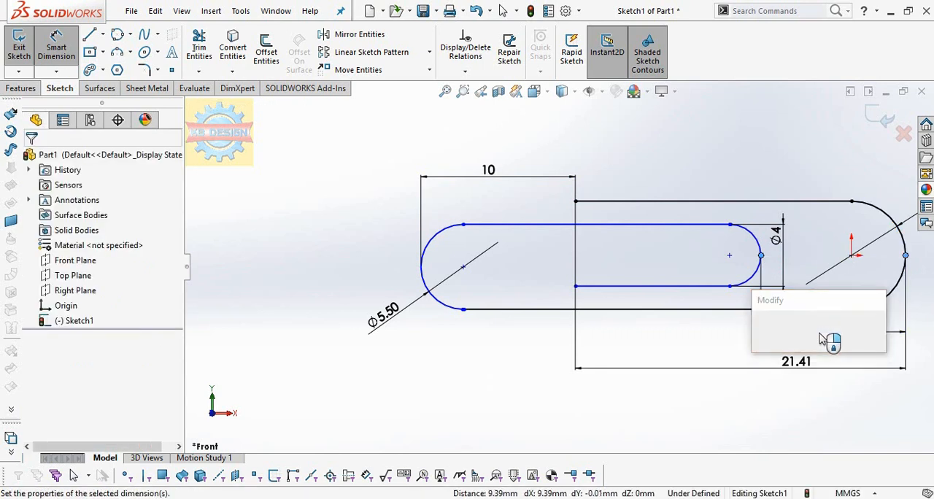
pyautogui.write('4')
pyautogui.press('Return')
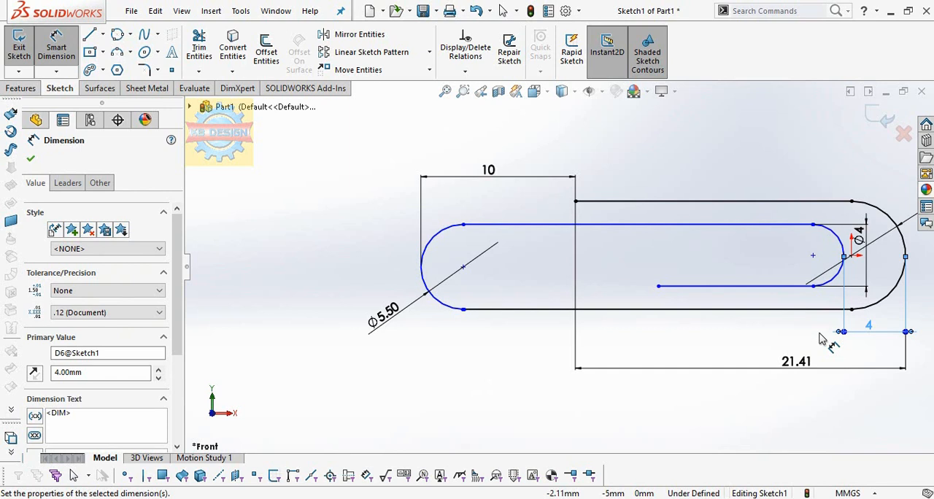
# Step: Add a Vertical relation between the left endpoints of the uppermost line and the inner lower line
pyautogui.click(576, 202)
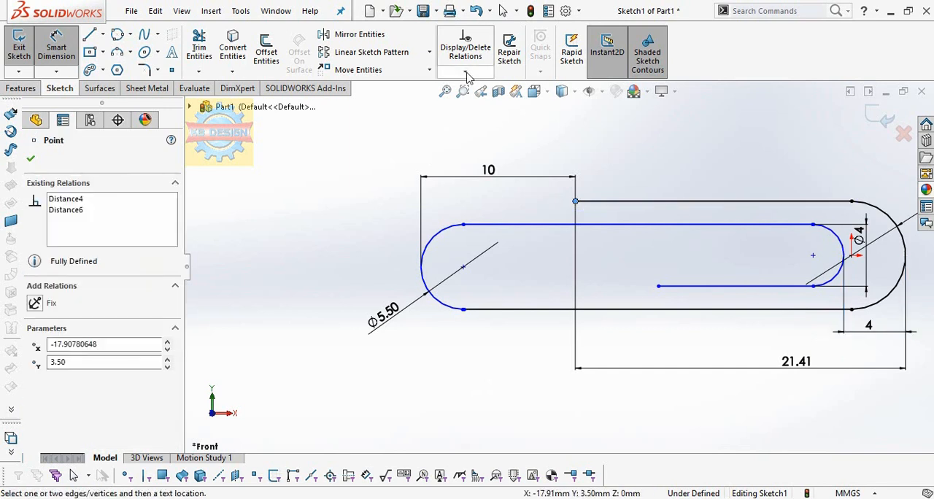
pyautogui.click(465, 73)
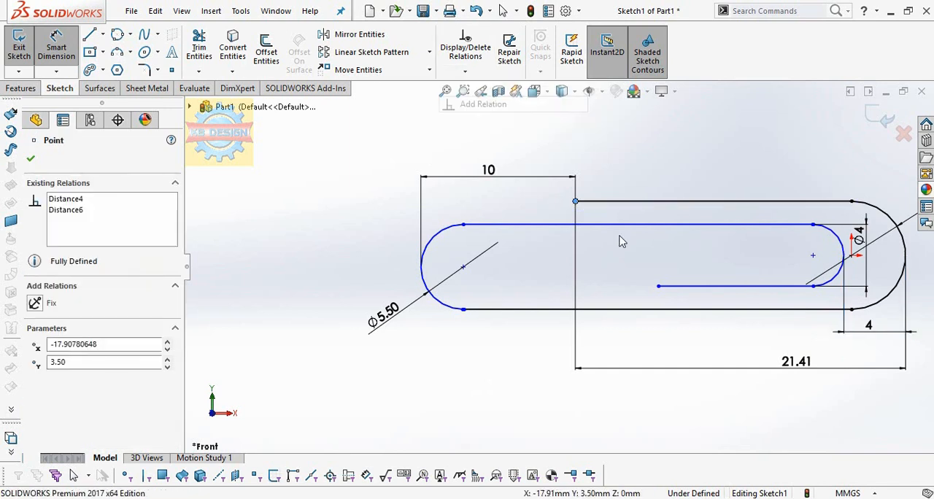
pyautogui.click(659, 289)
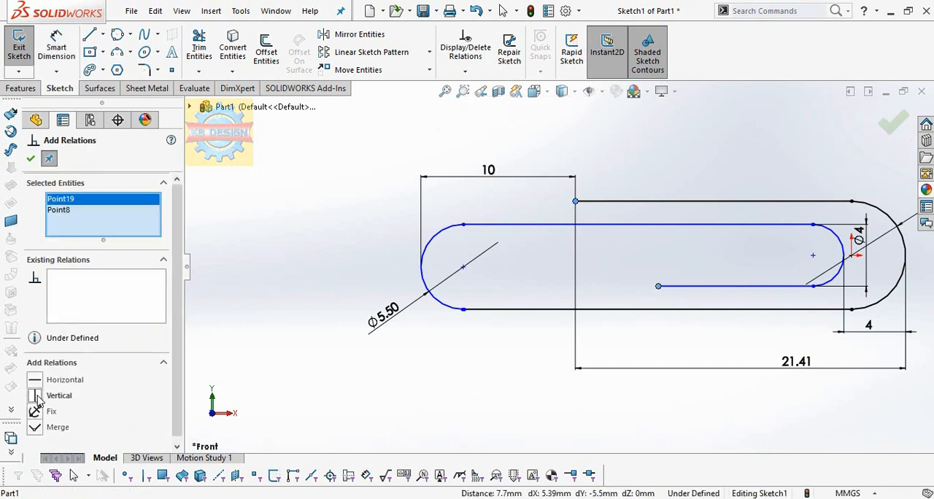
pyautogui.click(41, 397)
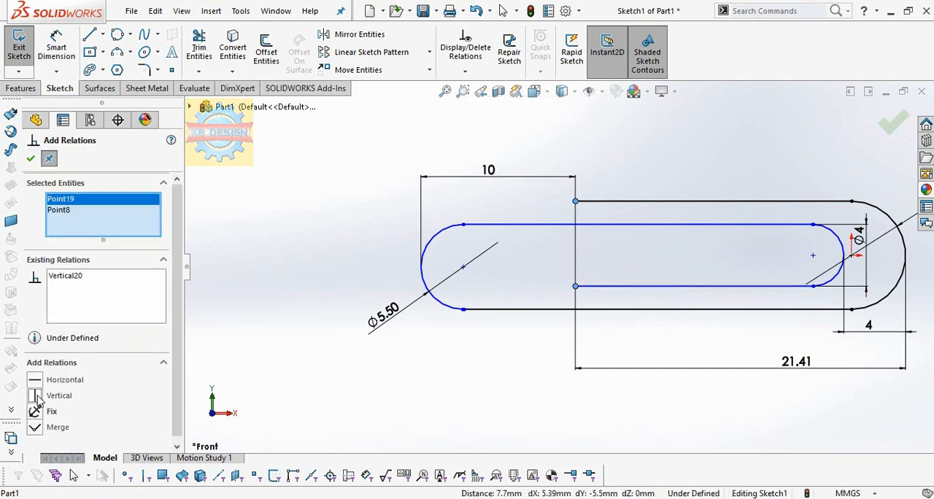
pyautogui.click(30, 158)
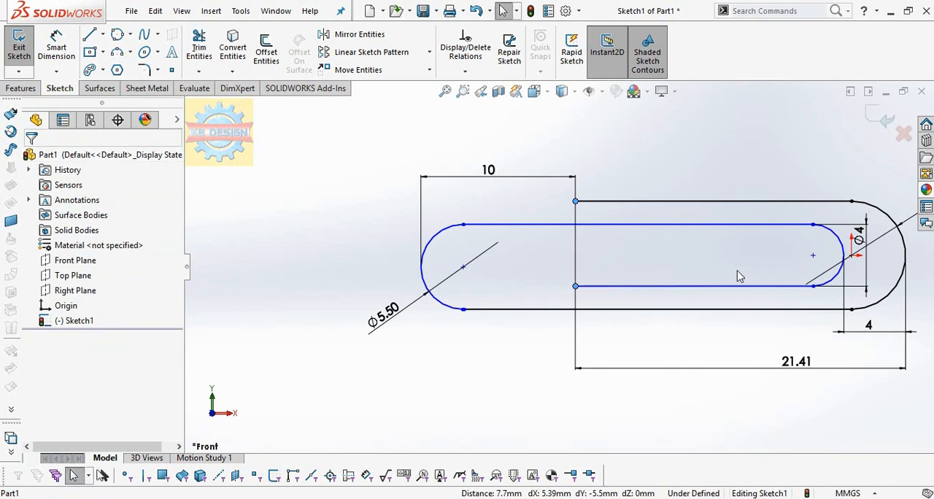
# Step: Sweep a circular profile of 1 mm diameter along the whole paper clip sketch path to form the solid wire
pyautogui.scroll(2, 738, 276)
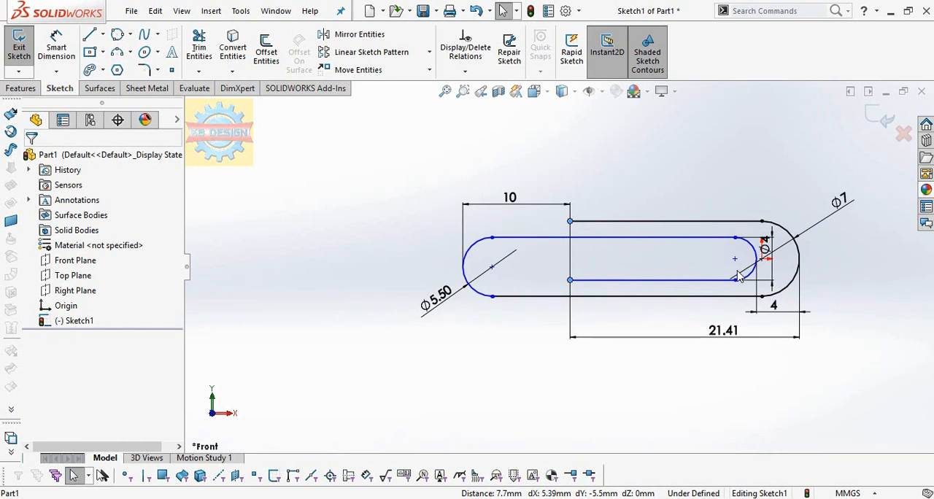
pyautogui.scroll(1, 739, 276)
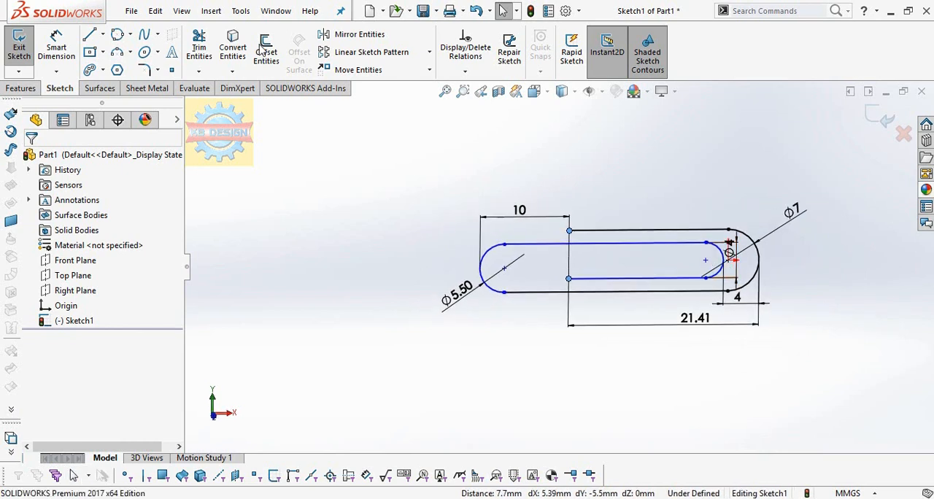
pyautogui.click(21, 87)
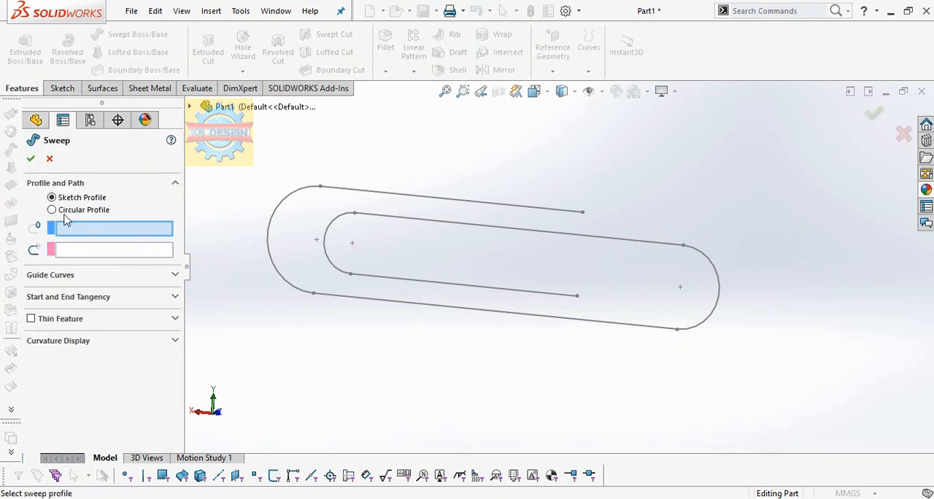
pyautogui.click(64, 210)
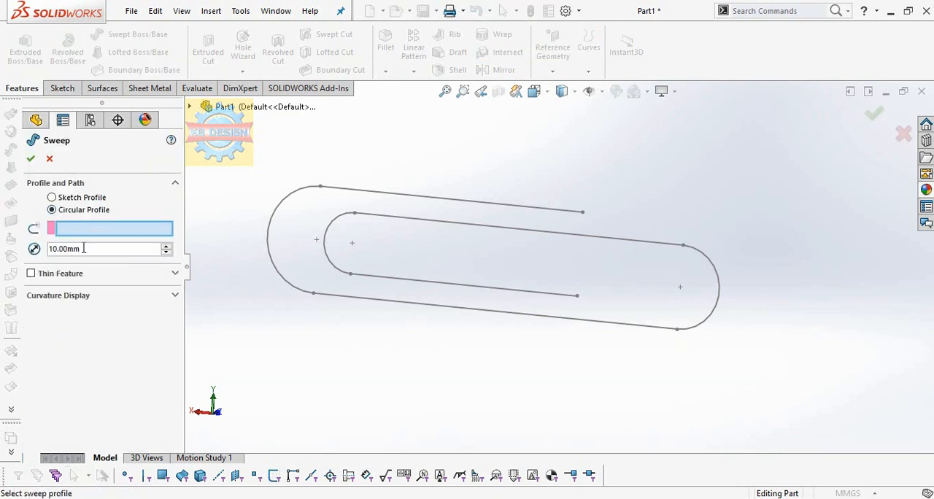
pyautogui.doubleClick(84, 248)
pyautogui.write('1')
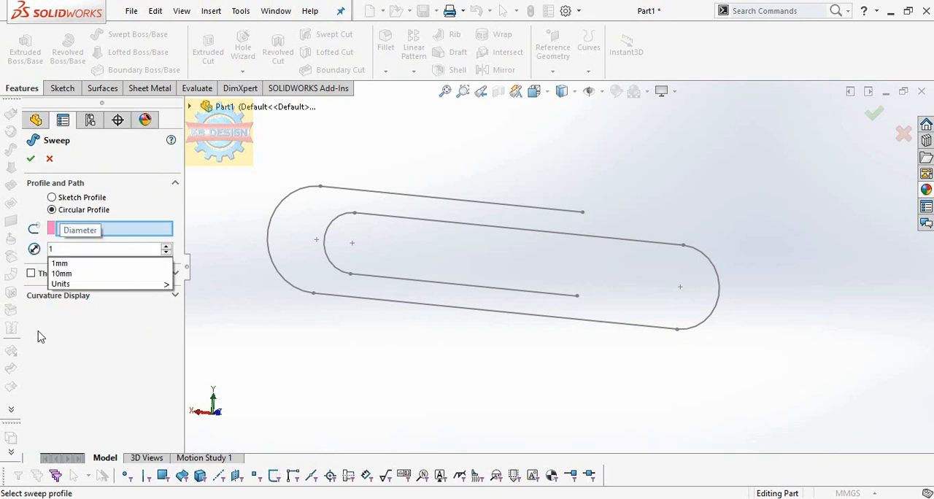
pyautogui.press('Return')
pyautogui.click(492, 204)
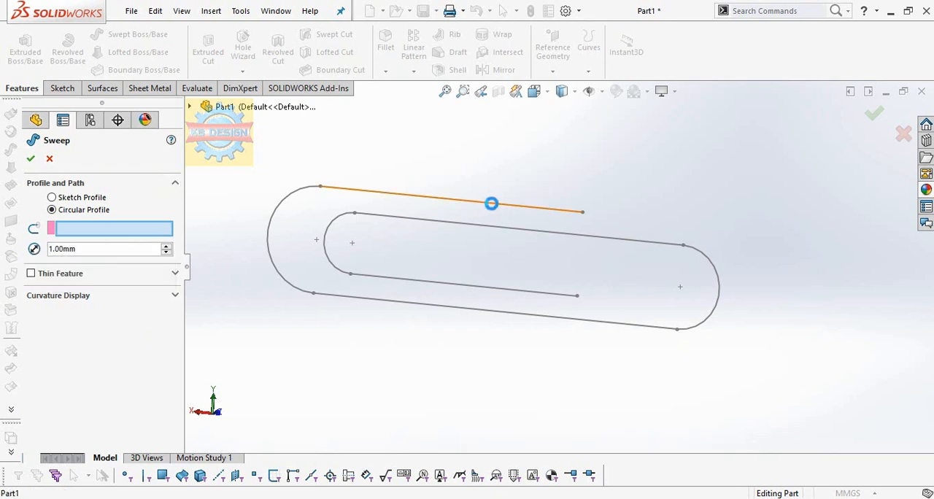
pyautogui.click(31, 159)
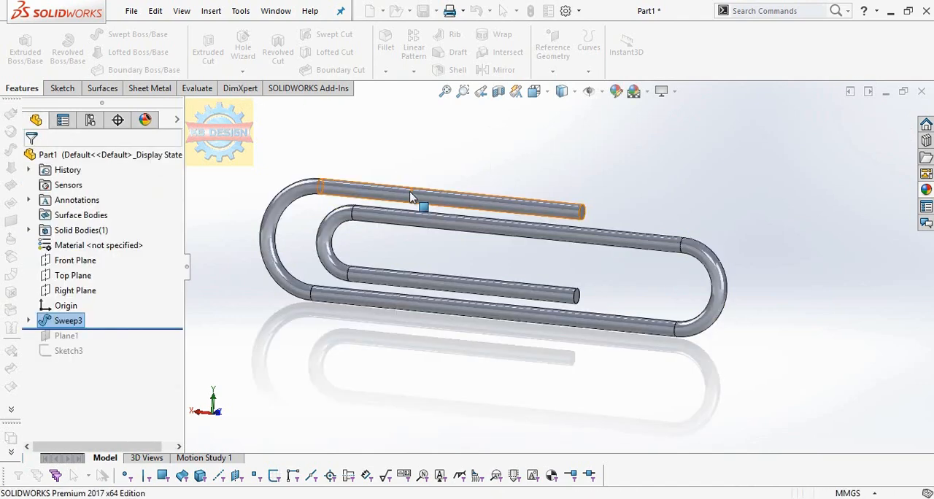
pyautogui.moveTo(428, 176); pyautogui.dragTo(462, 119, button='middle')
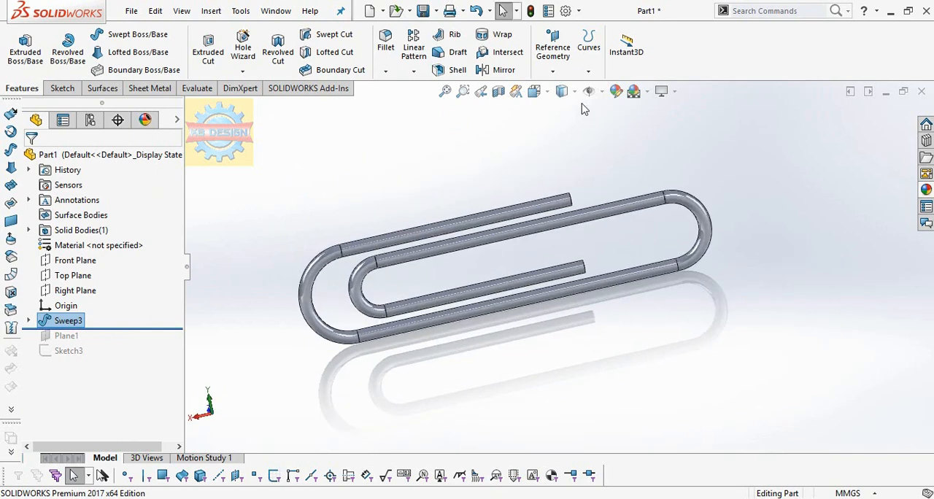
pyautogui.click(603, 92)
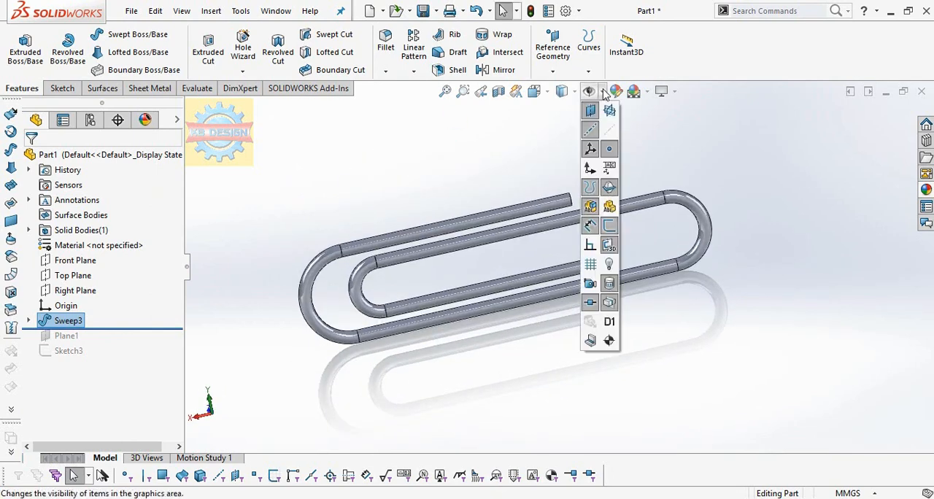
pyautogui.moveTo(331, 196); pyautogui.dragTo(303, 137, button='middle')
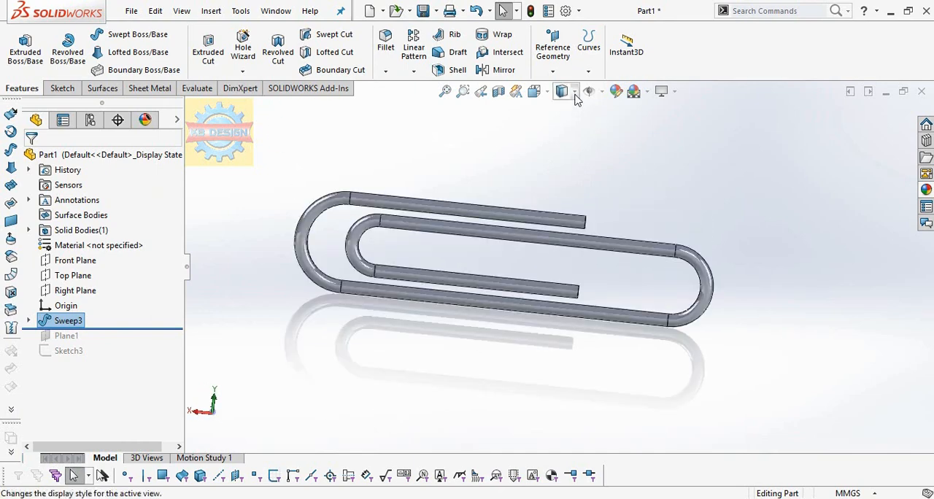